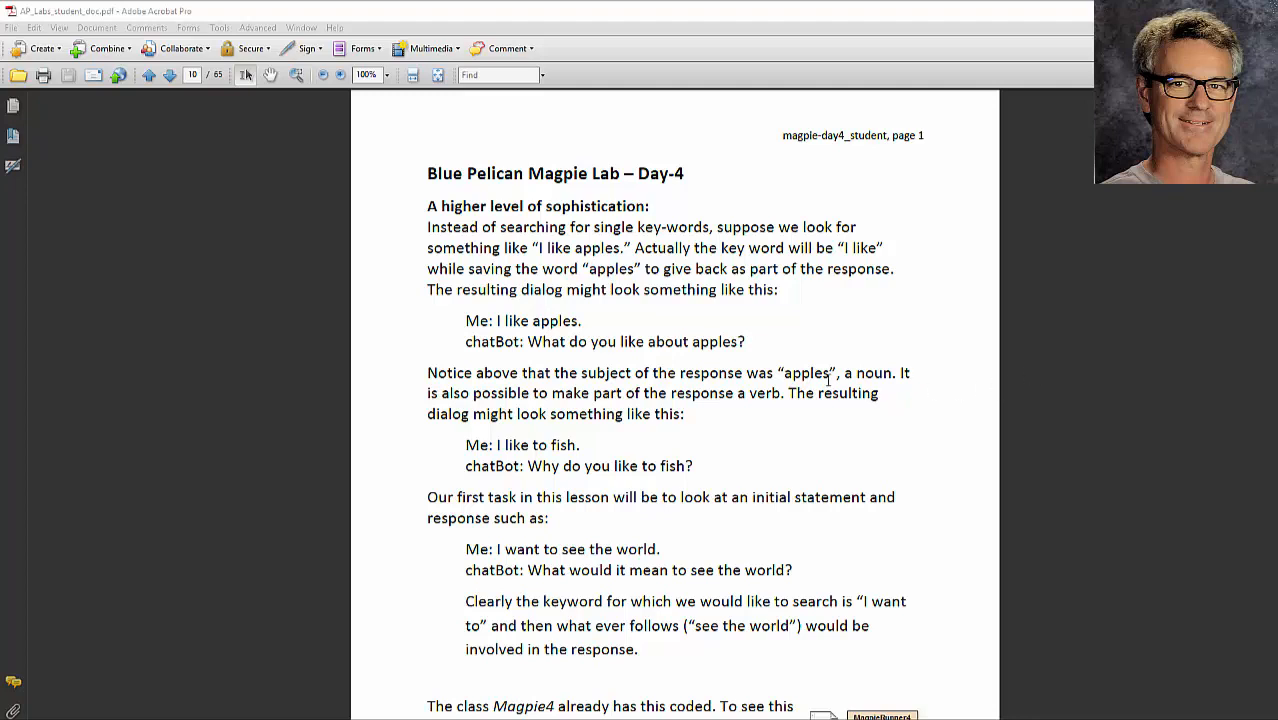
pyautogui.scroll(-1, 829, 387)
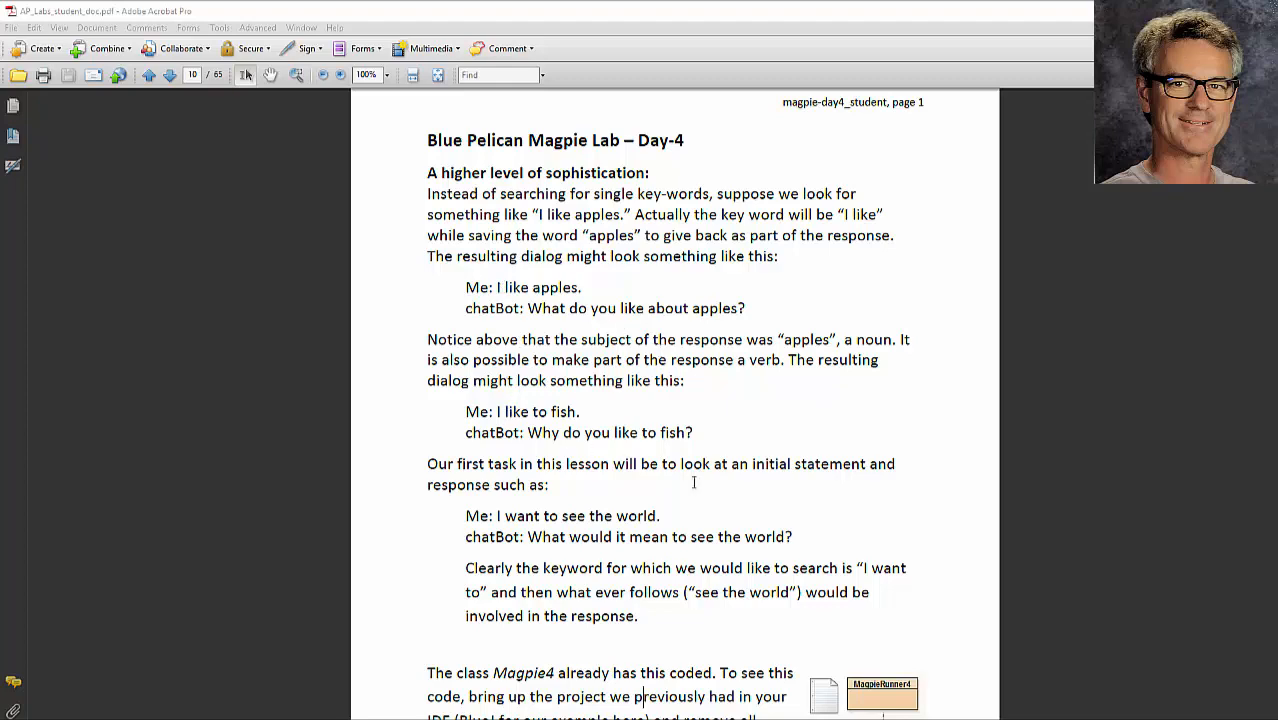
pyautogui.scroll(-3, 694, 482)
pyautogui.scroll(-3, 700, 485)
pyautogui.scroll(-3, 727, 488)
pyautogui.scroll(-3, 727, 488)
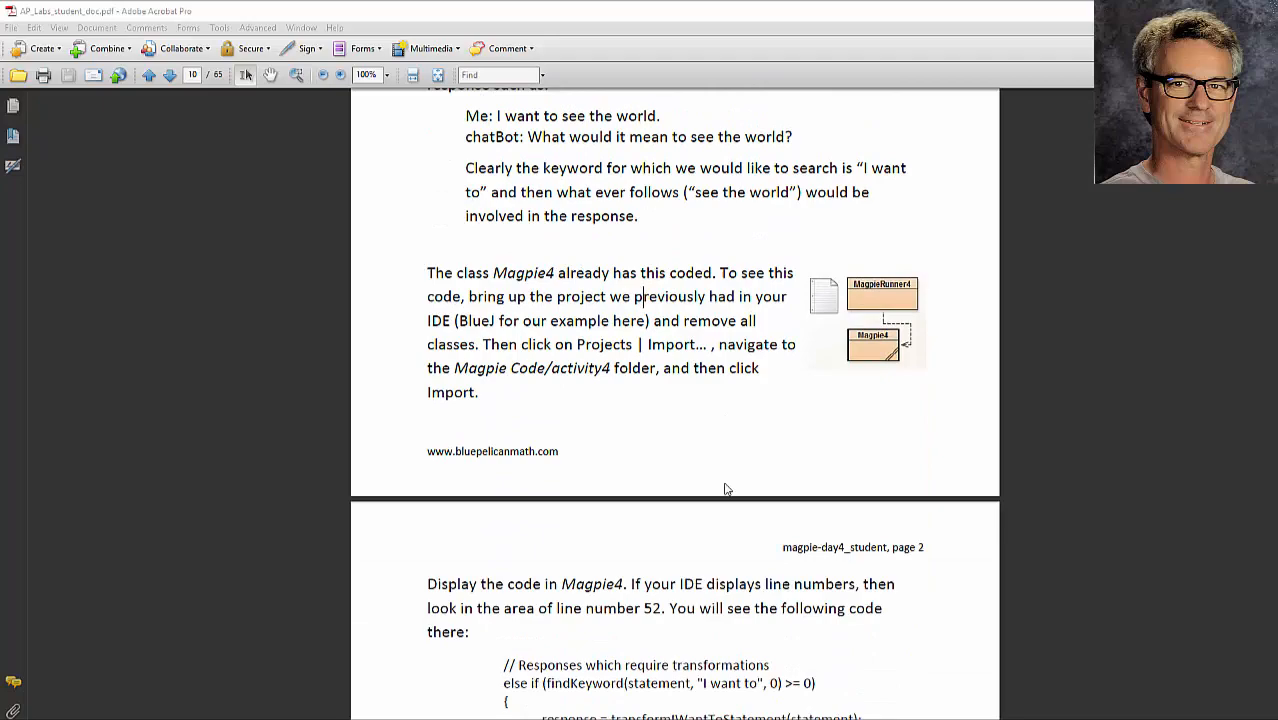
pyautogui.scroll(-3, 727, 488)
pyautogui.scroll(-1, 718, 483)
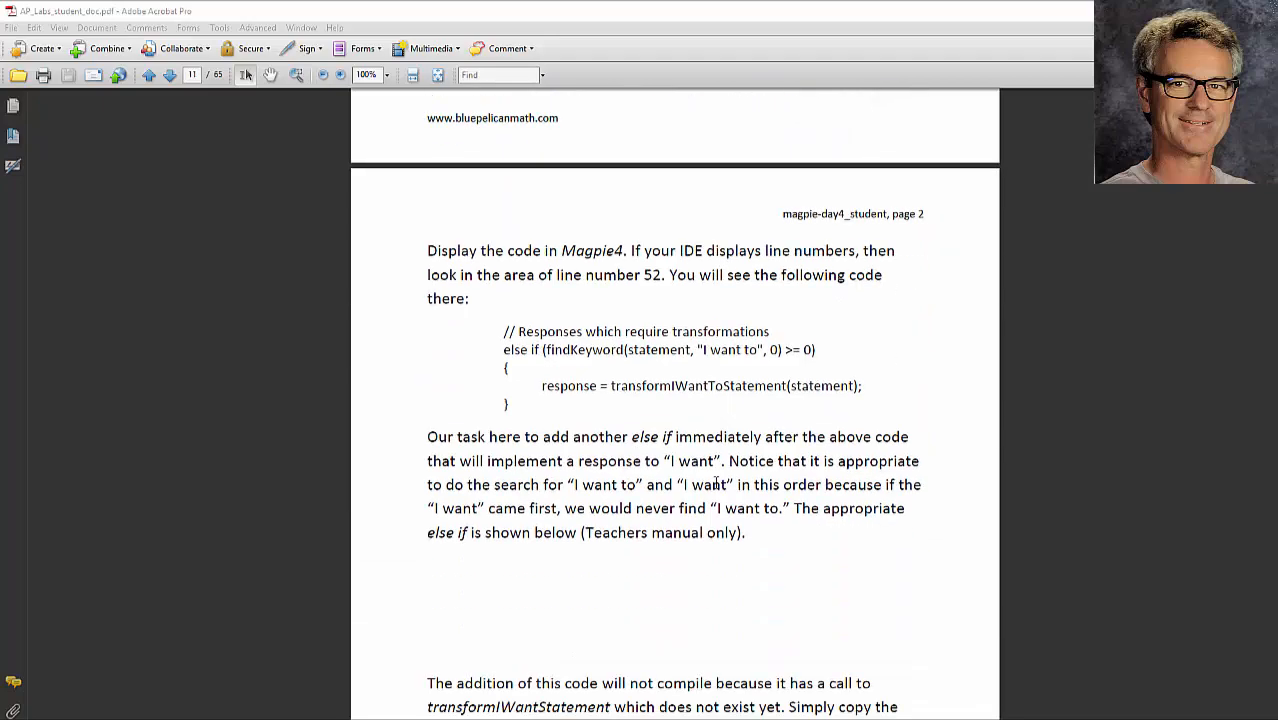
pyautogui.scroll(-2, 714, 483)
pyautogui.scroll(-2, 714, 483)
pyautogui.scroll(-2, 714, 483)
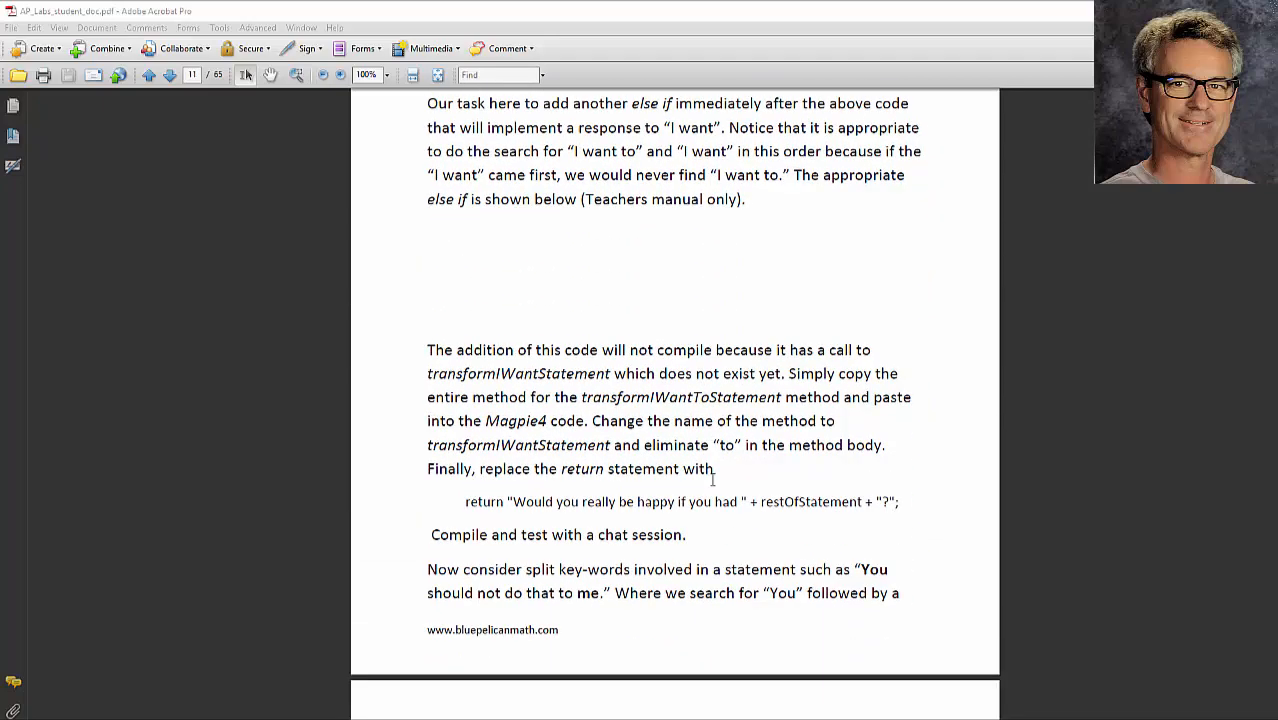
pyautogui.scroll(2, 713, 481)
pyautogui.scroll(3, 713, 481)
pyautogui.scroll(3, 713, 481)
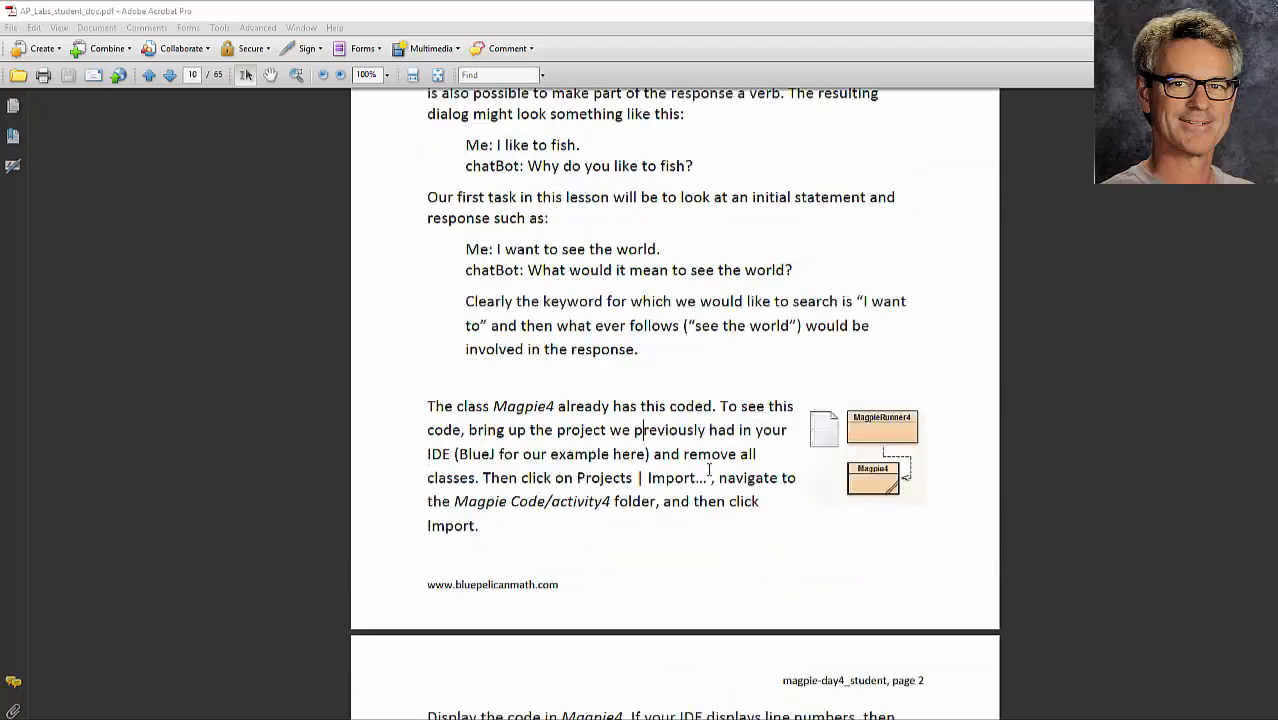
pyautogui.scroll(3, 713, 481)
# Highlight the Day-4 title, page 1 label, and the sentence introducing split key-words while reading.
pyautogui.moveTo(423, 244); pyautogui.dragTo(684, 240)
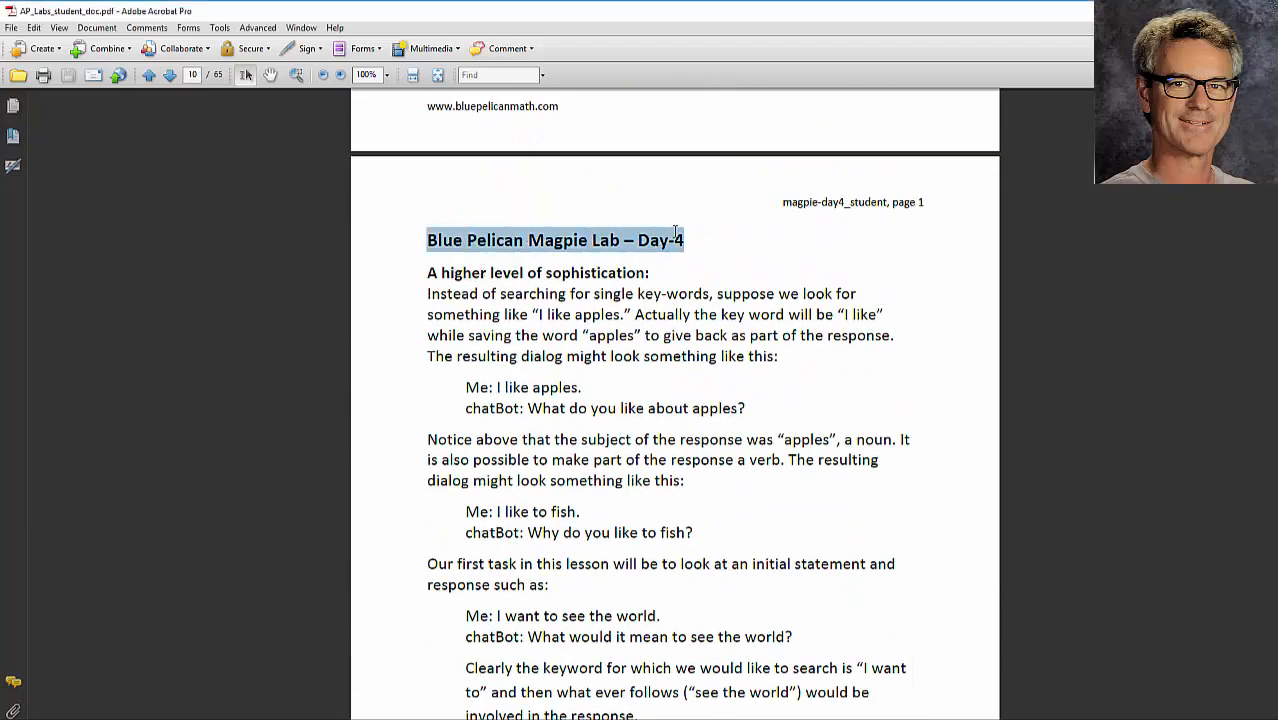
pyautogui.moveTo(891, 202); pyautogui.dragTo(930, 202)
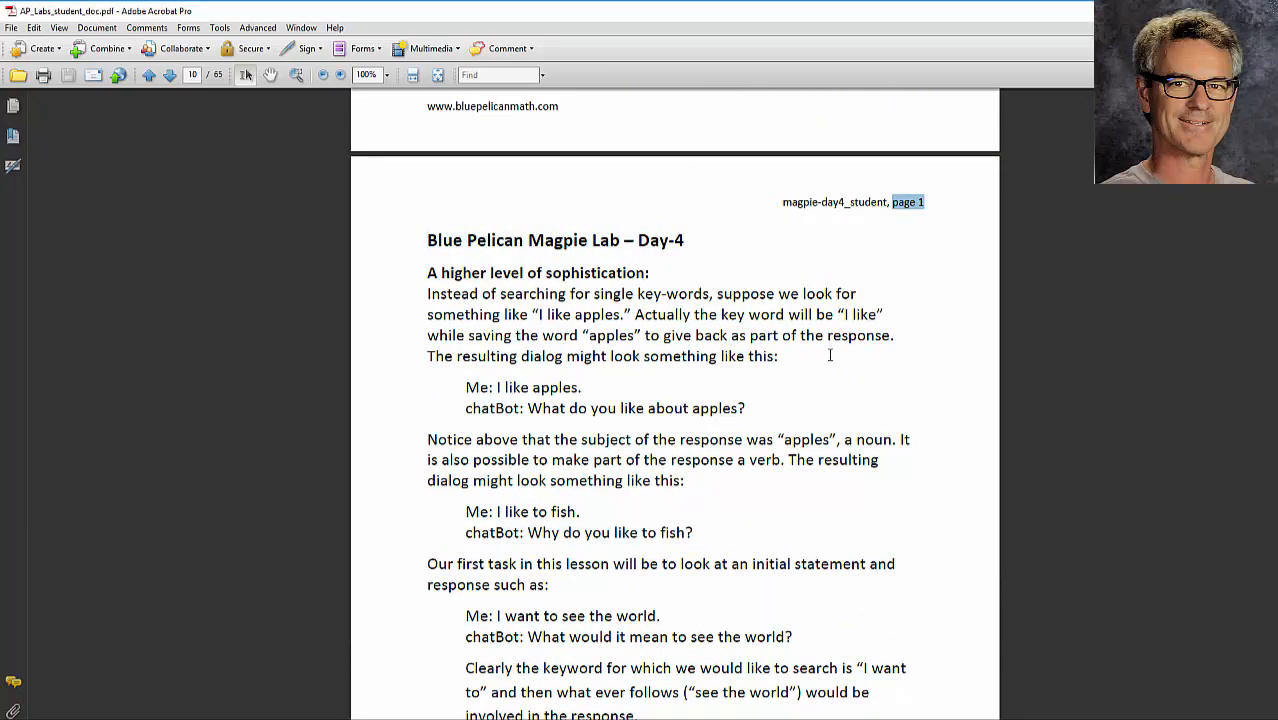
pyautogui.scroll(-3, 829, 355)
pyautogui.scroll(-3, 829, 355)
pyautogui.scroll(-3, 829, 355)
pyautogui.scroll(-2, 829, 355)
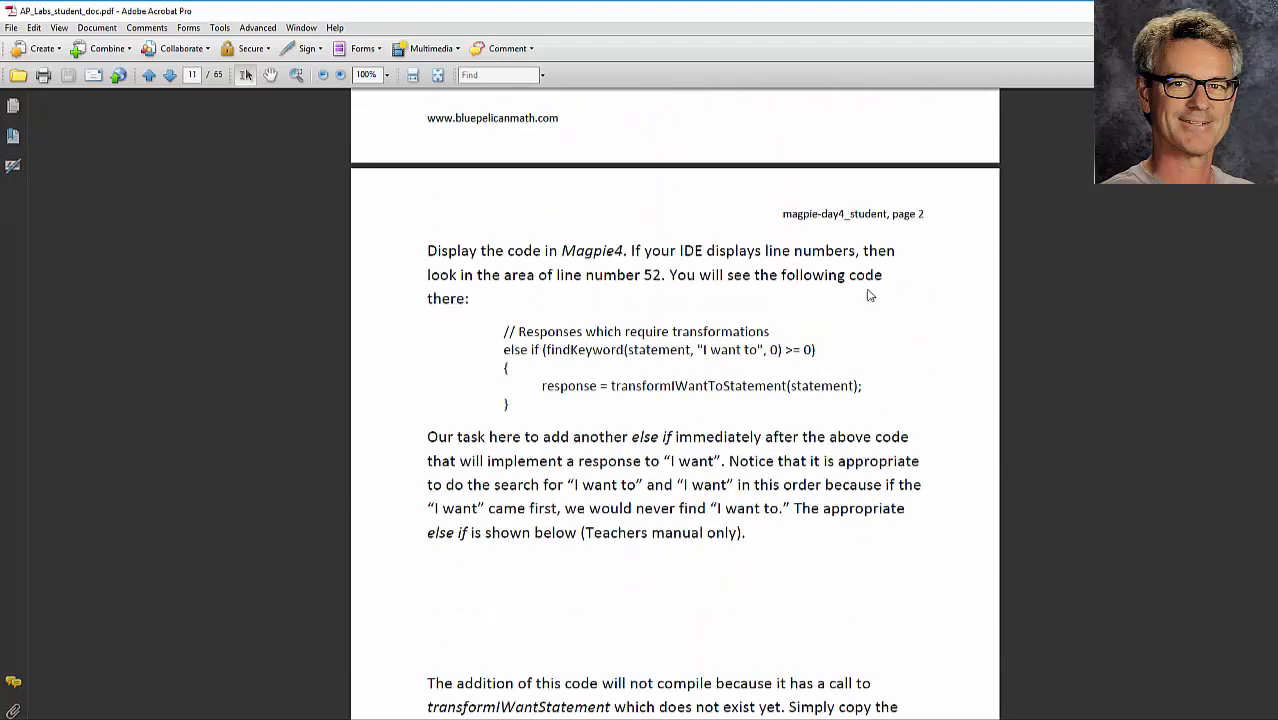
pyautogui.moveTo(892, 213); pyautogui.dragTo(928, 213)
pyautogui.scroll(-3, 783, 372)
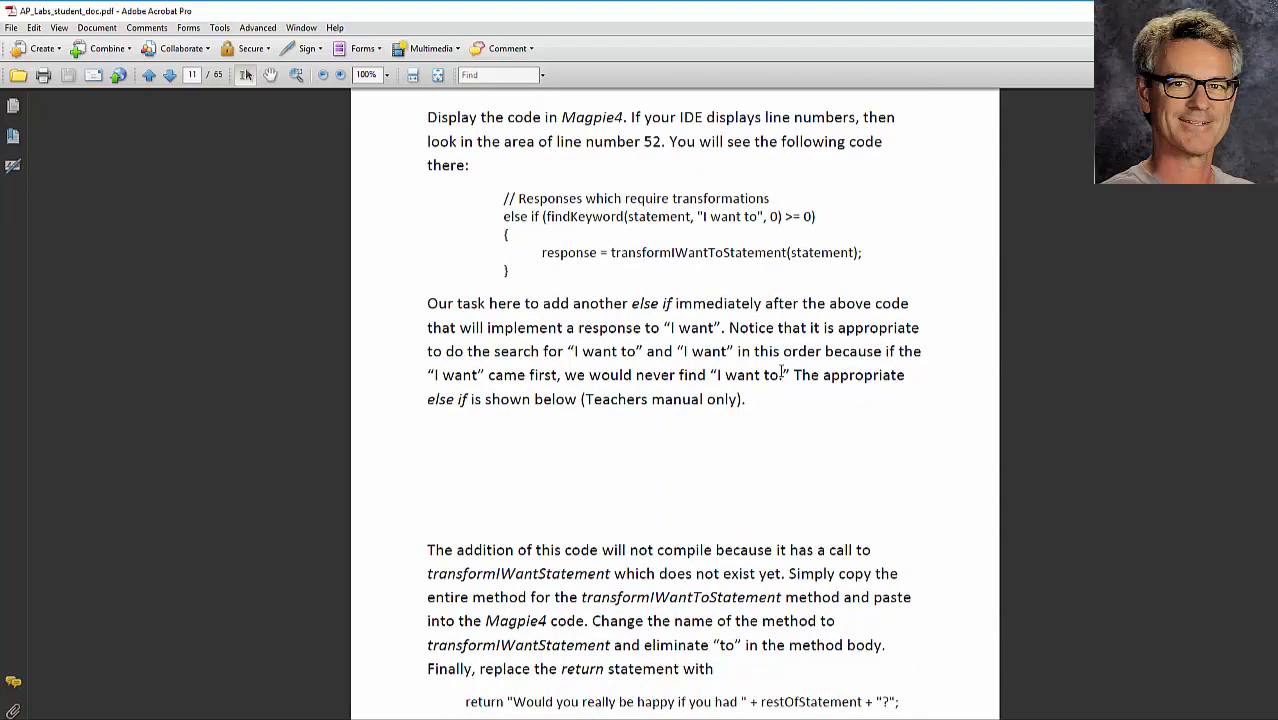
pyautogui.scroll(-3, 783, 372)
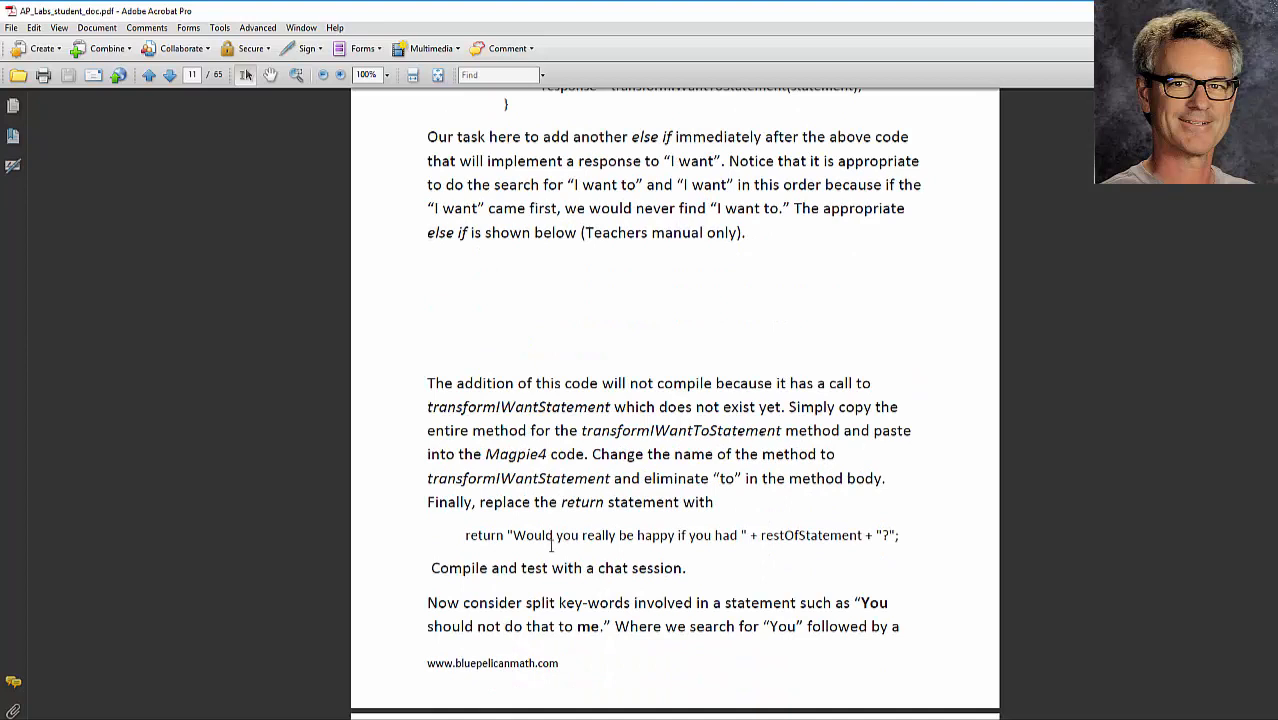
pyautogui.moveTo(428, 603); pyautogui.dragTo(888, 603)
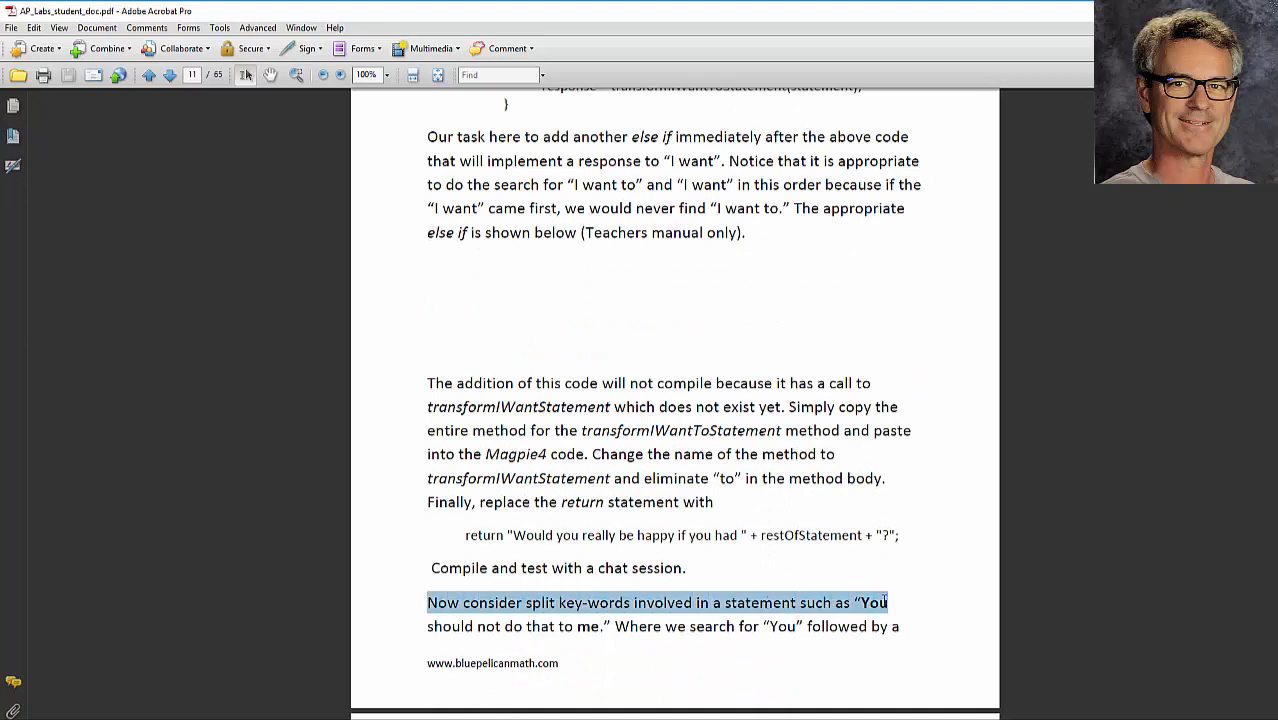
# Highlight the word split, then the whole you-me else code block on page 3.
pyautogui.click(828, 575)
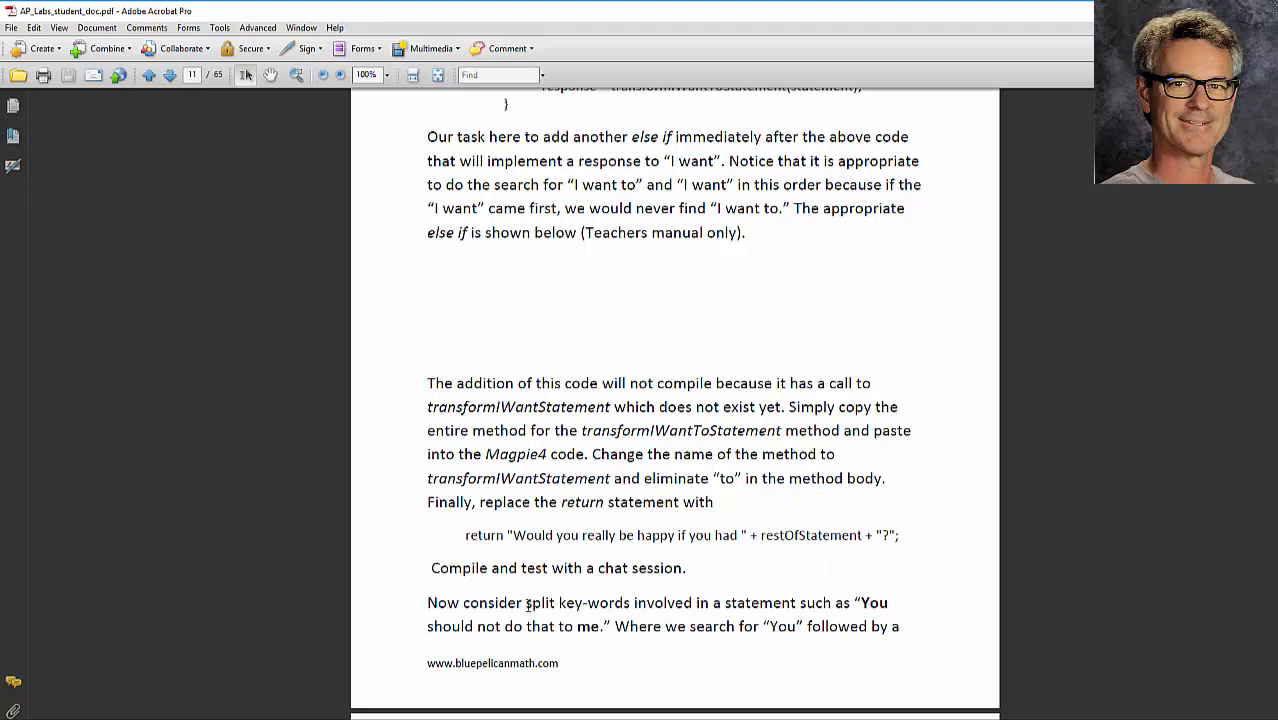
pyautogui.moveTo(526, 602); pyautogui.dragTo(552, 602)
pyautogui.scroll(-3, 580, 627)
pyautogui.scroll(-3, 580, 627)
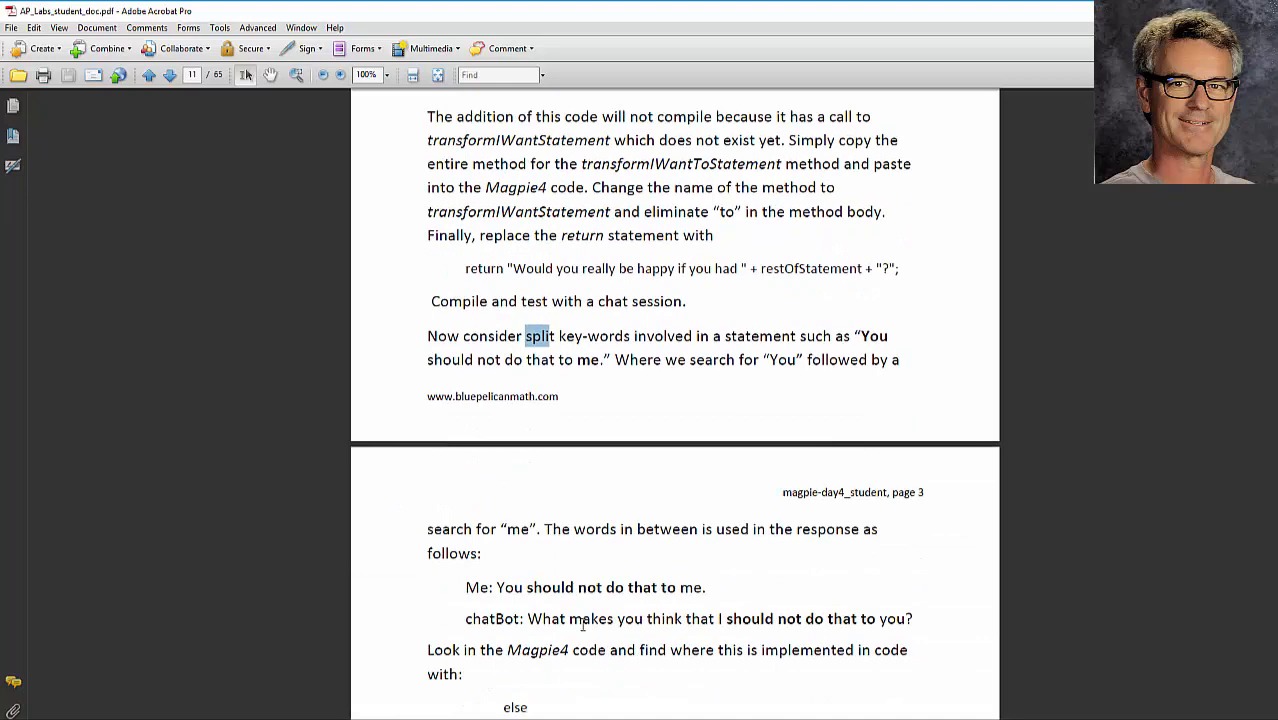
pyautogui.scroll(-2, 582, 625)
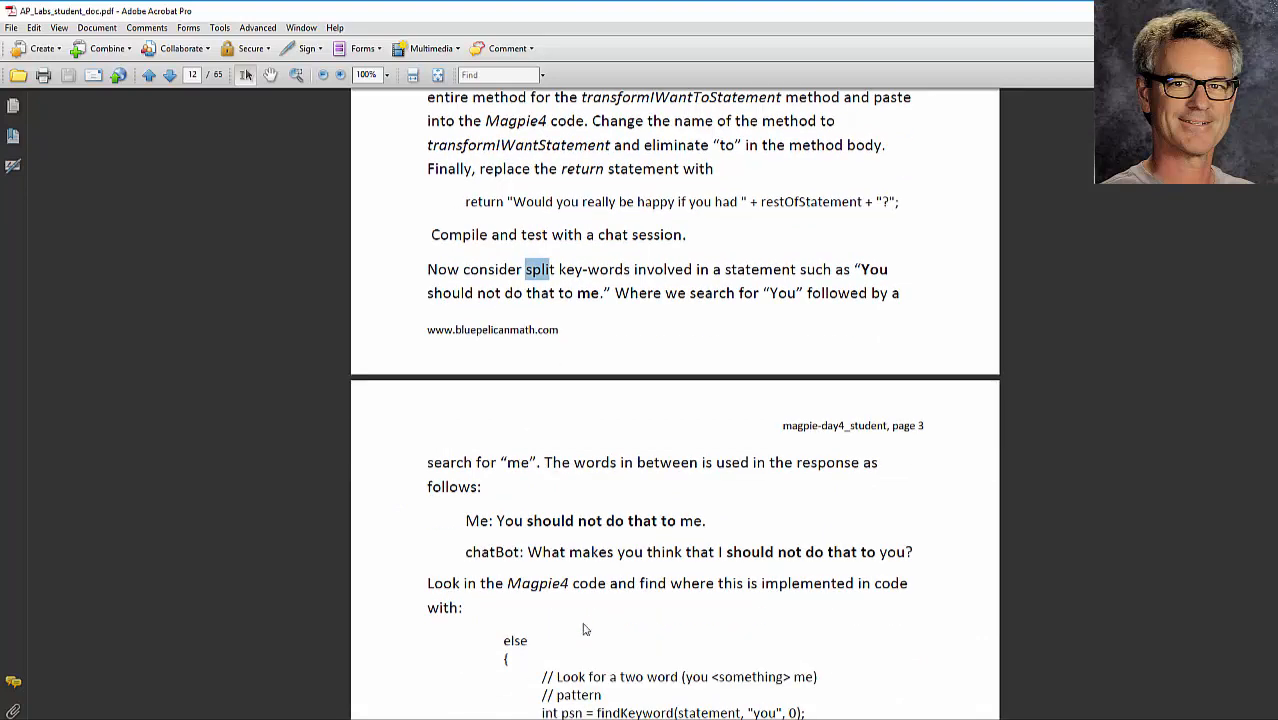
pyautogui.scroll(-2, 582, 623)
pyautogui.scroll(-2, 582, 623)
pyautogui.scroll(-2, 583, 621)
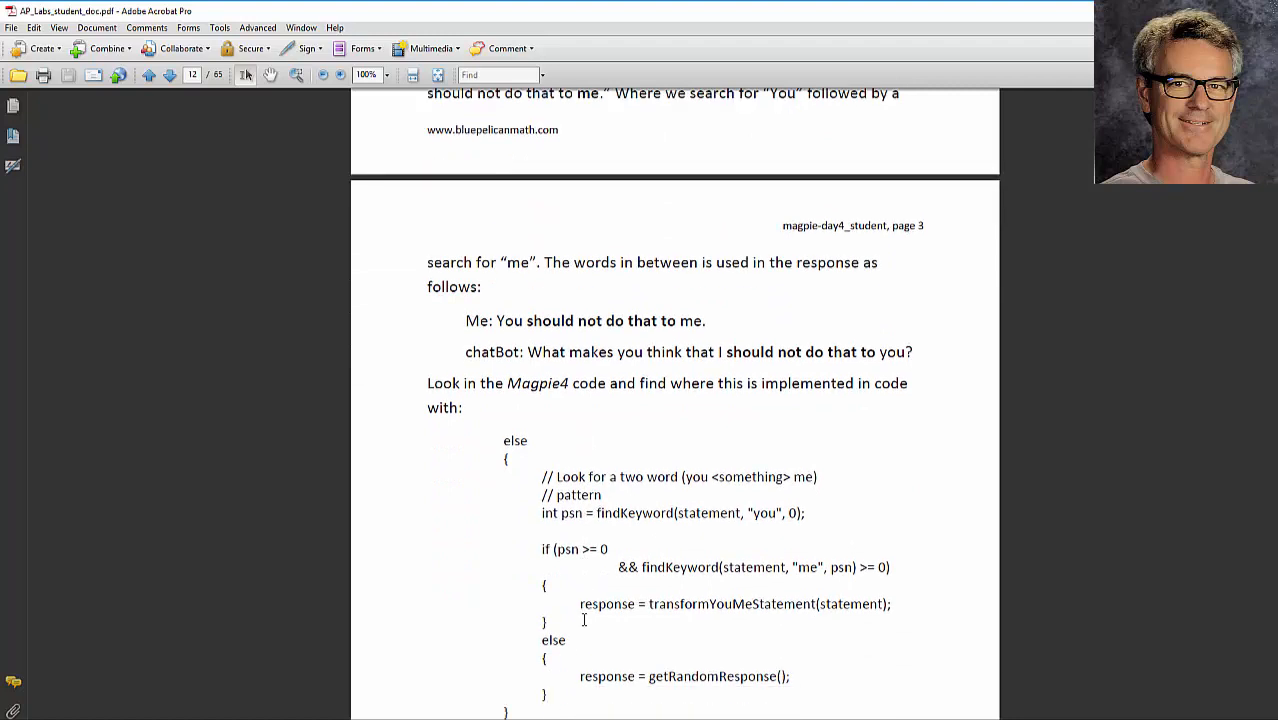
pyautogui.scroll(-2, 584, 621)
pyautogui.scroll(-1, 585, 614)
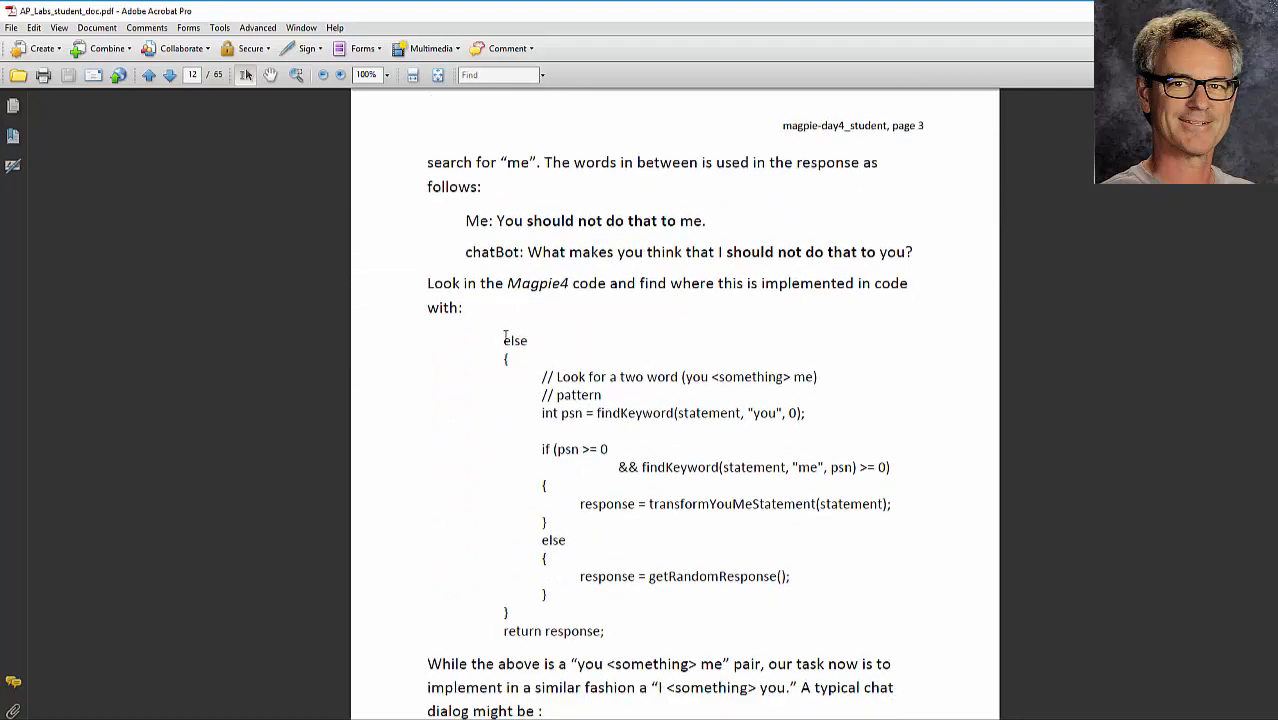
pyautogui.moveTo(503, 335); pyautogui.dragTo(606, 632)
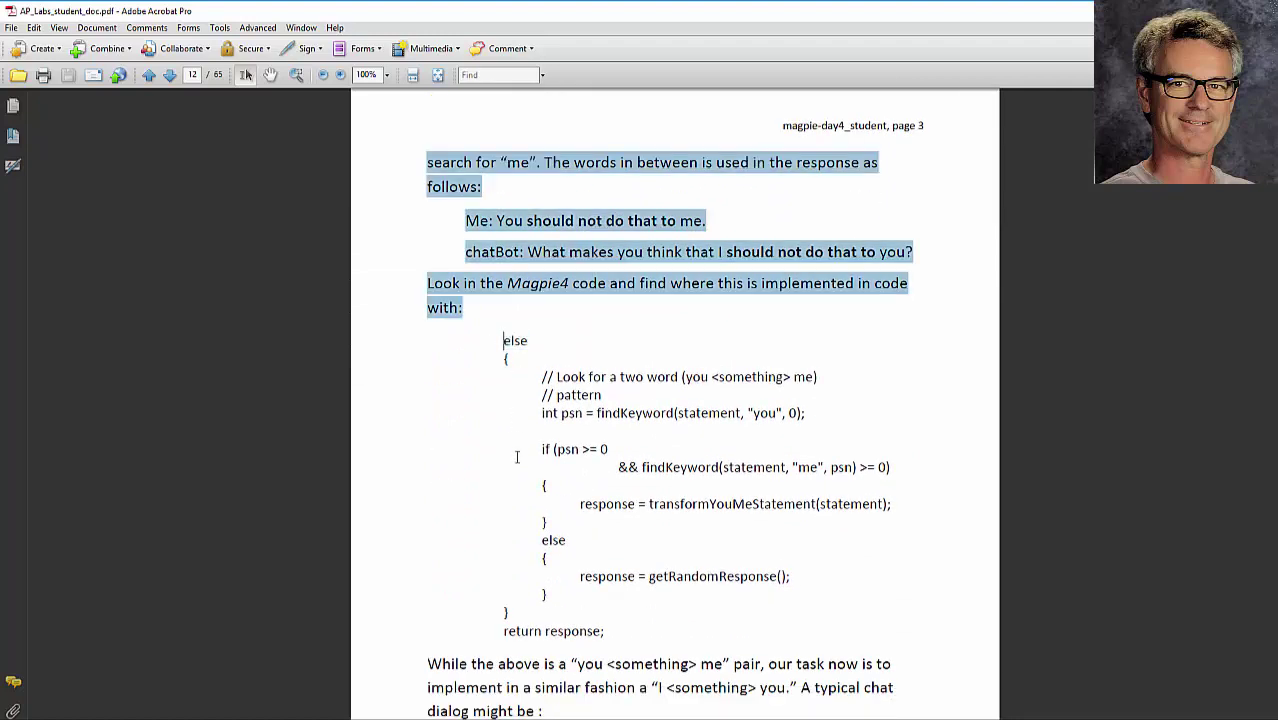
# Highlight the "you" and "me" keyword arguments in the findKeyword calls.
pyautogui.click(674, 428)
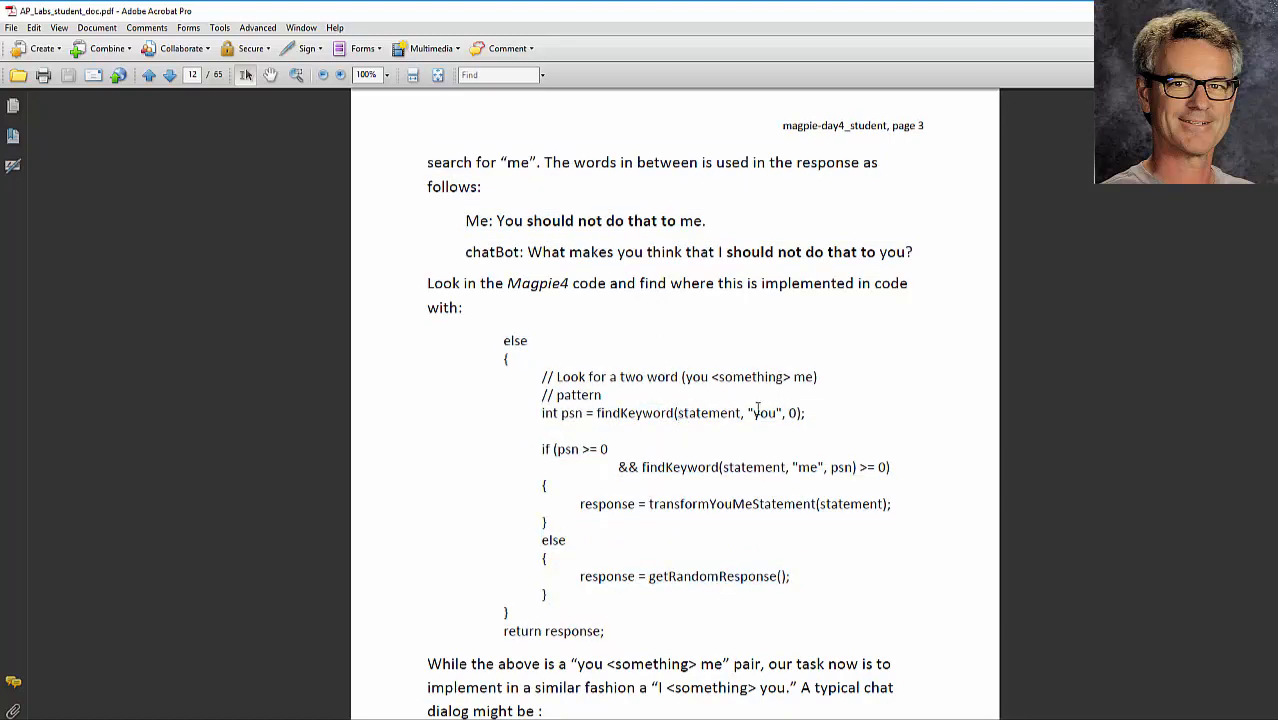
pyautogui.moveTo(747, 413); pyautogui.dragTo(778, 413)
pyautogui.moveTo(793, 467); pyautogui.dragTo(820, 467)
pyautogui.scroll(-3, 818, 468)
pyautogui.scroll(-3, 818, 468)
pyautogui.scroll(-3, 812, 471)
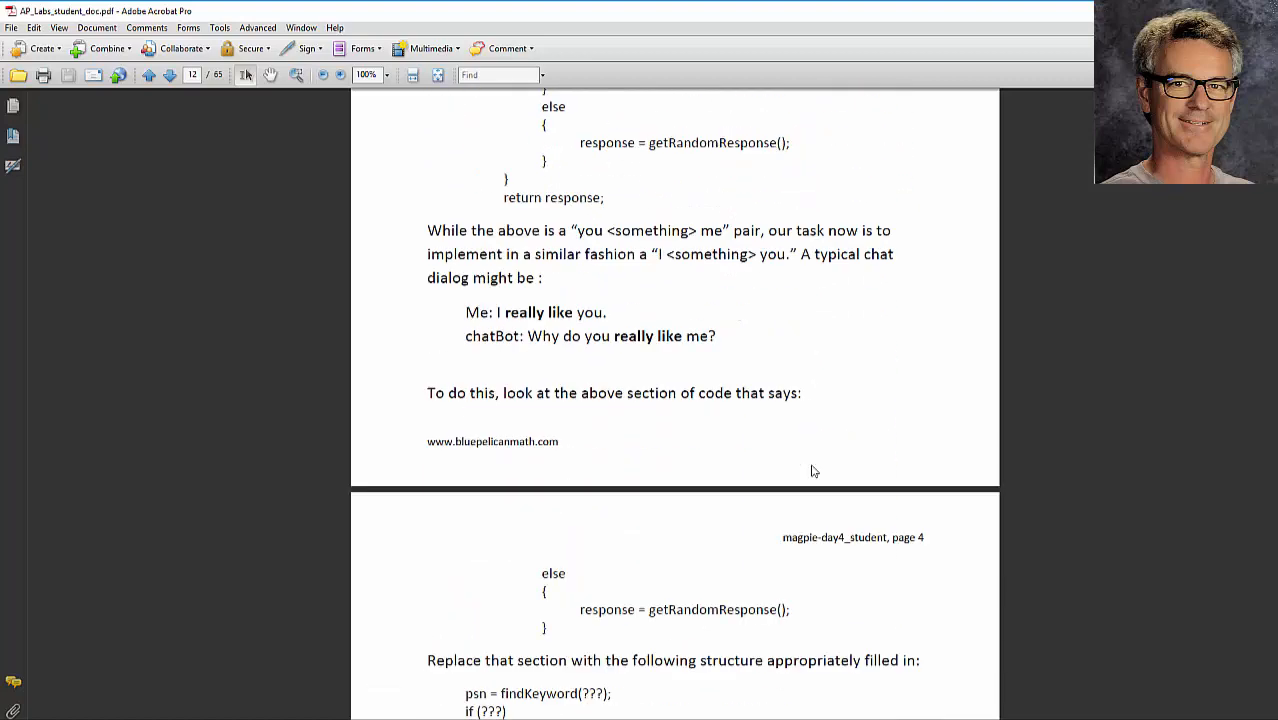
pyautogui.scroll(3, 812, 471)
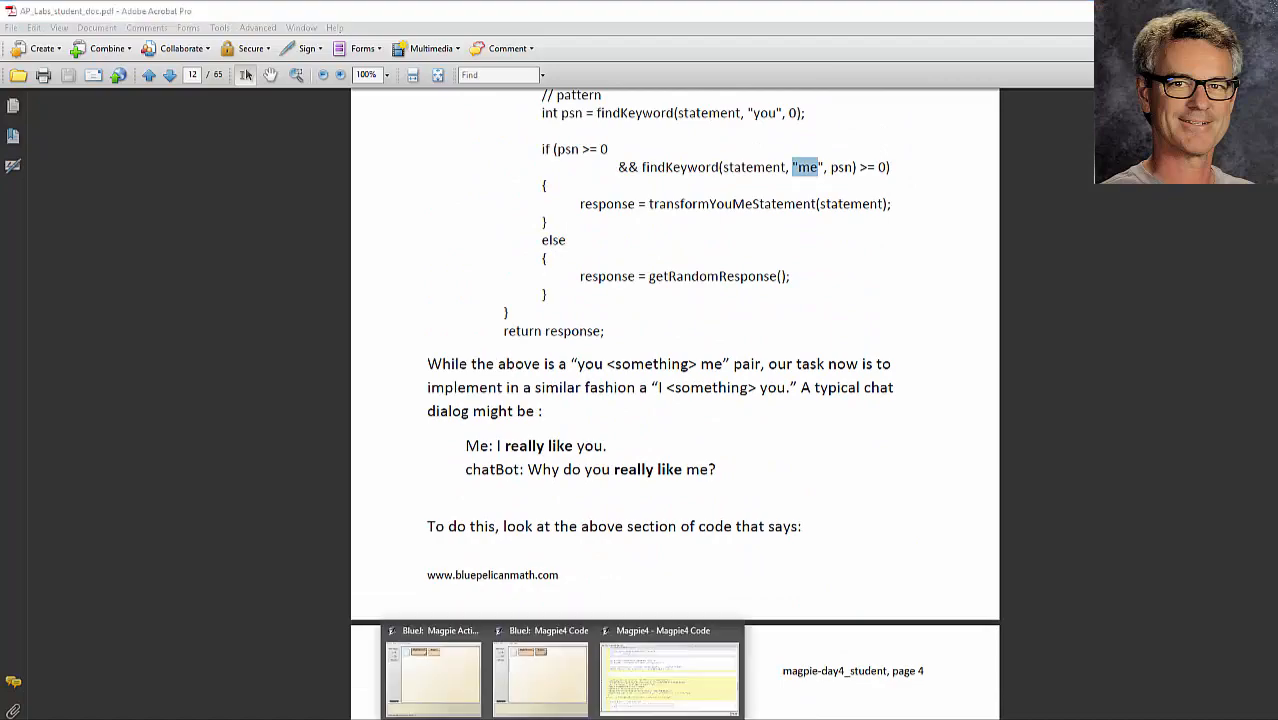
pyautogui.click(667, 670)
pyautogui.scroll(3, 570, 411)
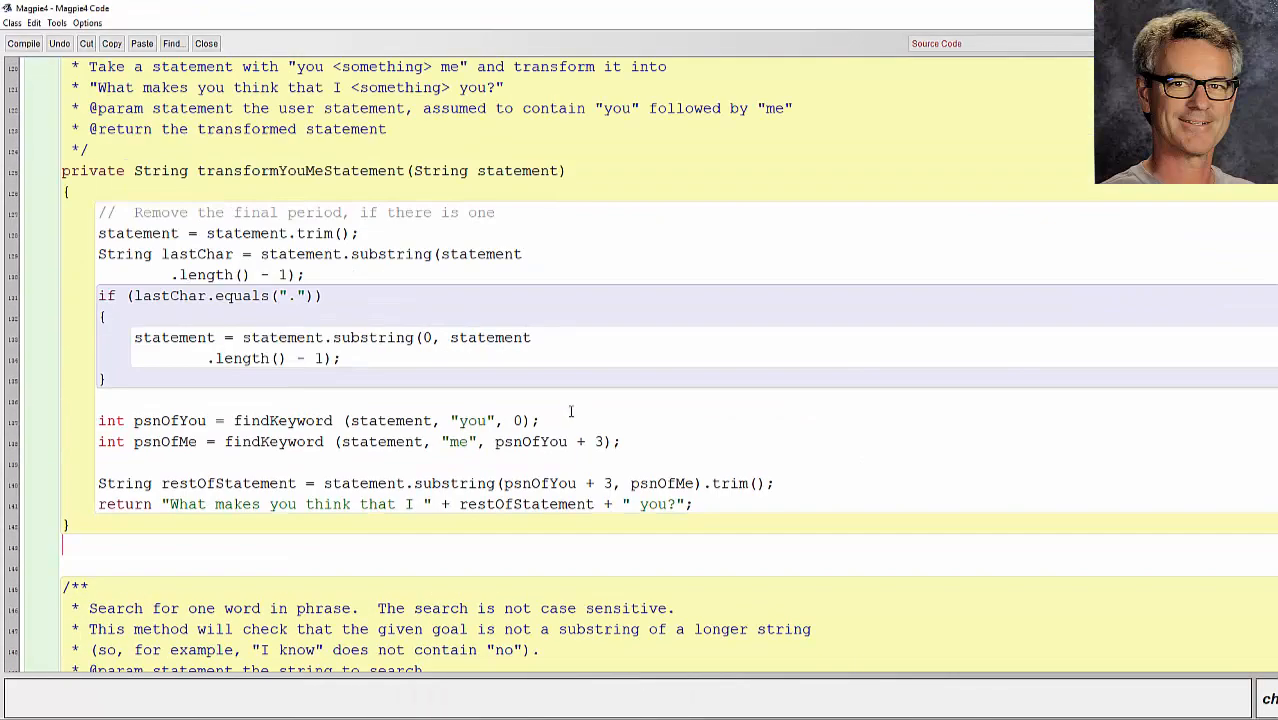
pyautogui.scroll(3, 570, 411)
pyautogui.scroll(3, 570, 411)
pyautogui.scroll(3, 570, 411)
pyautogui.scroll(3, 565, 416)
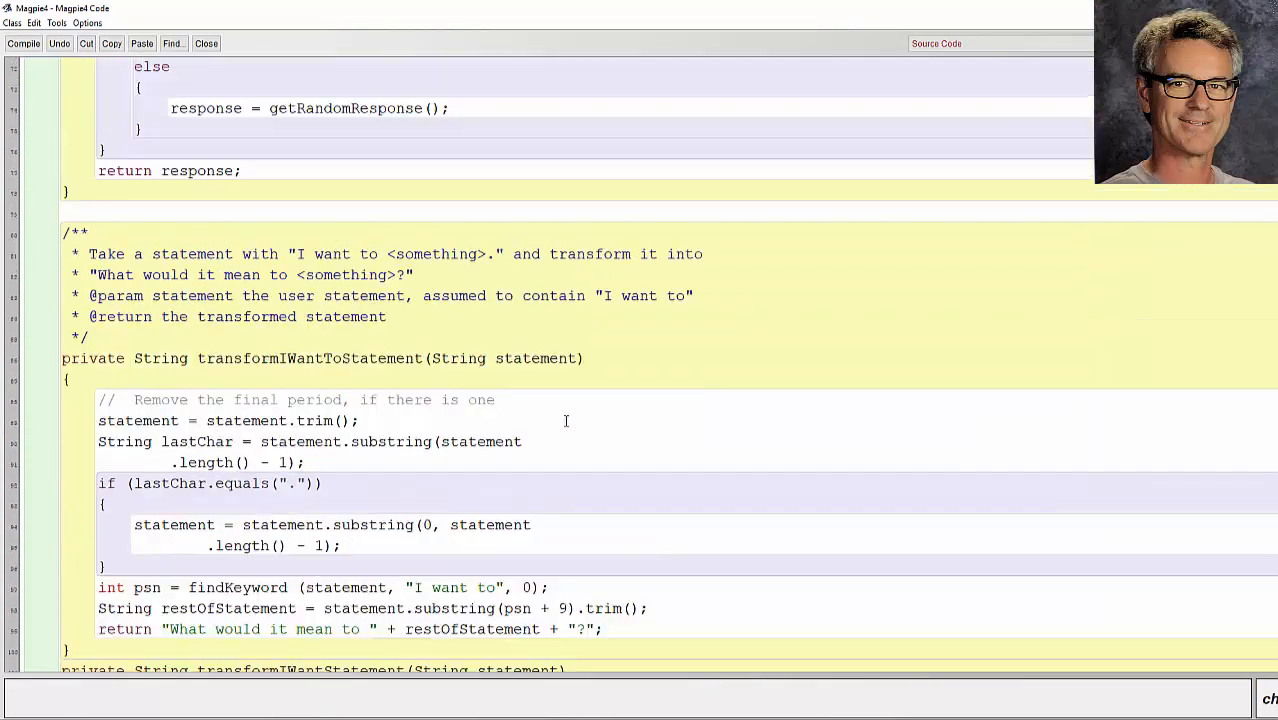
pyautogui.scroll(3, 565, 416)
pyautogui.scroll(2, 565, 416)
pyautogui.scroll(2, 565, 416)
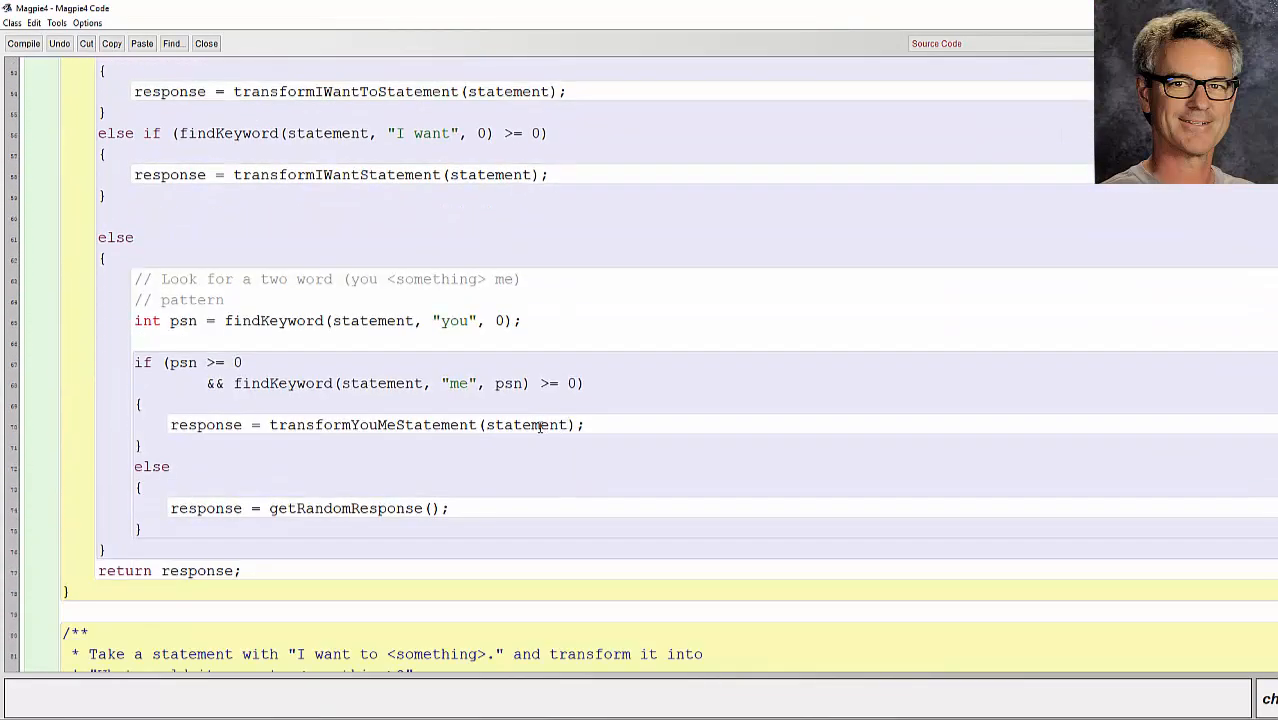
pyautogui.moveTo(96, 237); pyautogui.dragTo(153, 236)
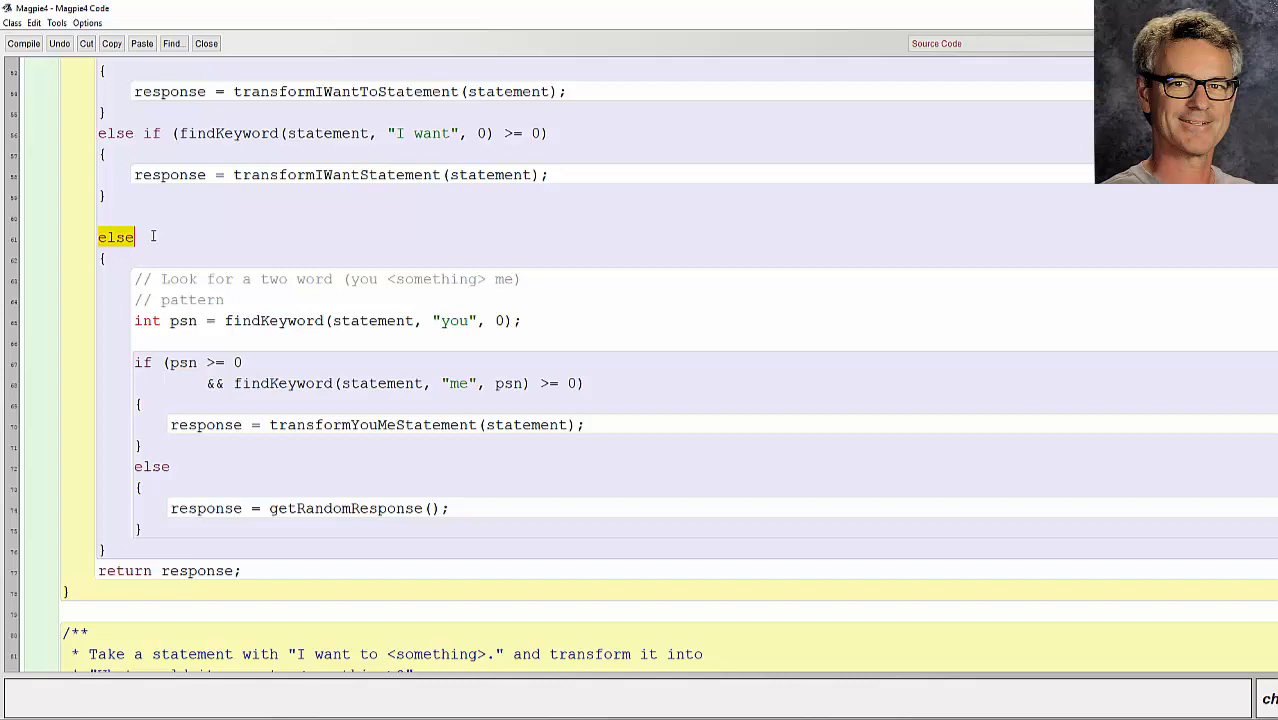
pyautogui.moveTo(440, 320); pyautogui.dragTo(468, 320)
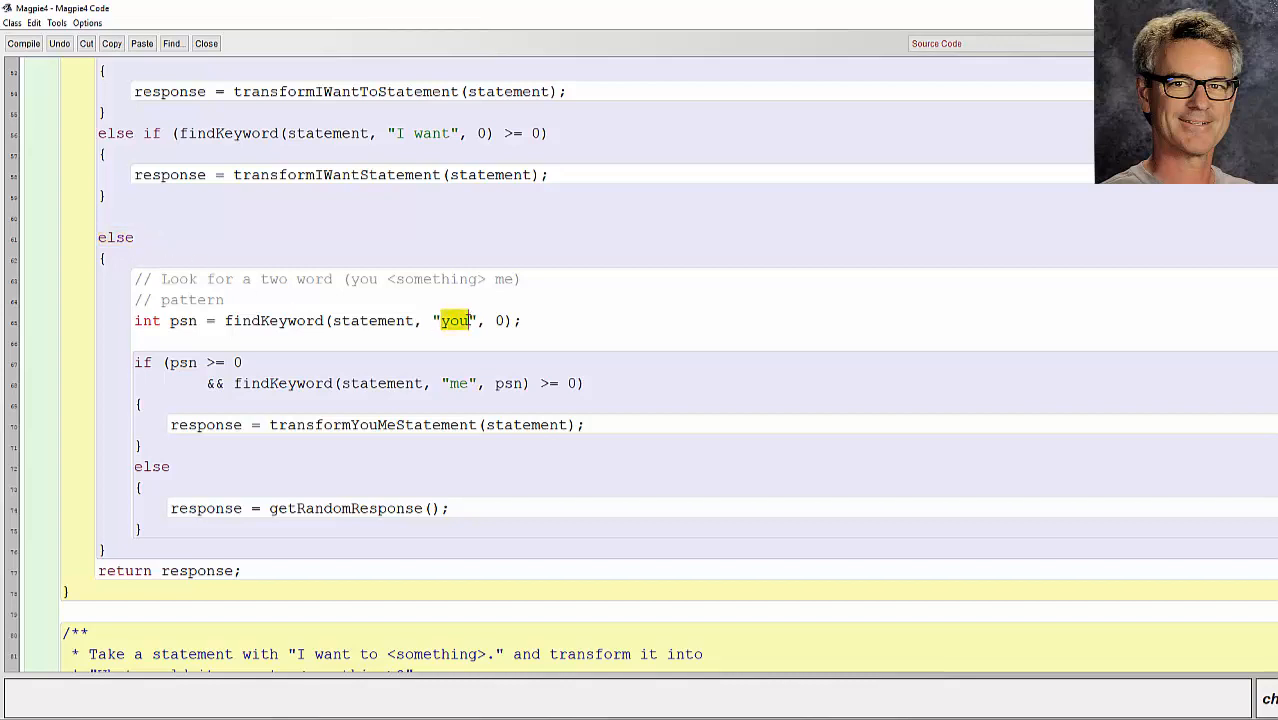
pyautogui.moveTo(449, 383); pyautogui.dragTo(468, 383)
pyautogui.scroll(-3, 600, 385)
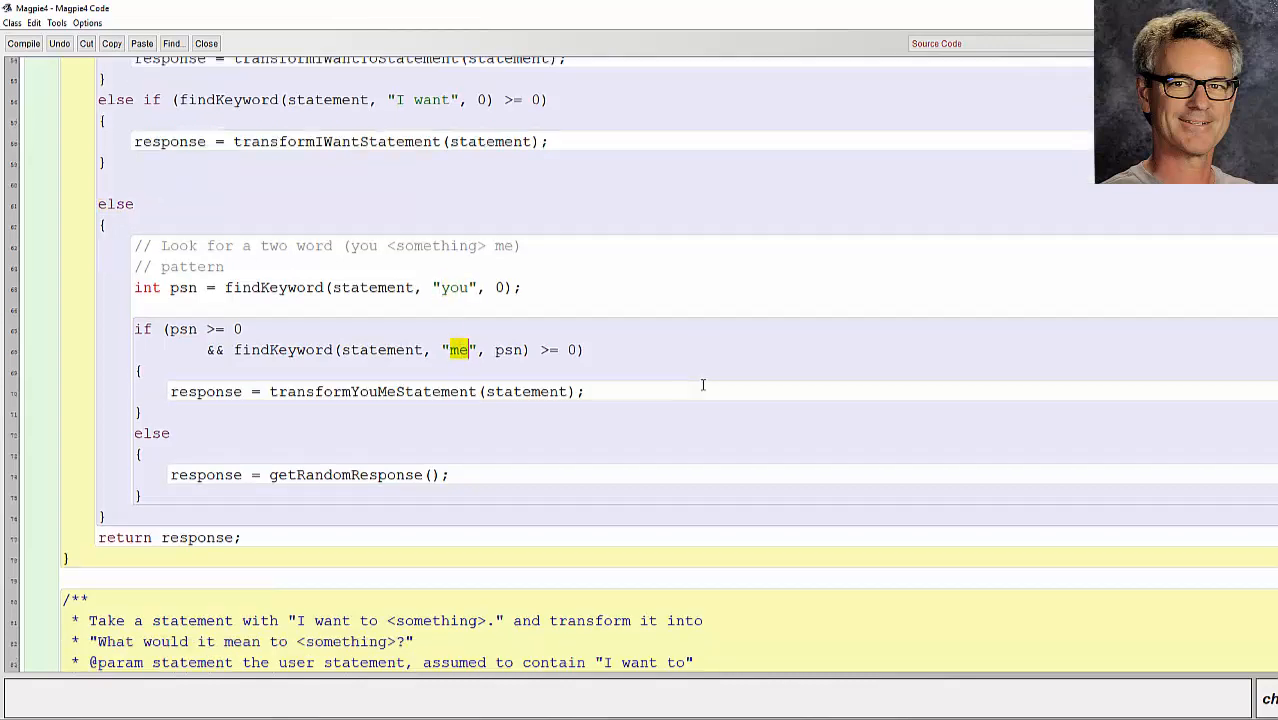
pyautogui.scroll(-2, 703, 384)
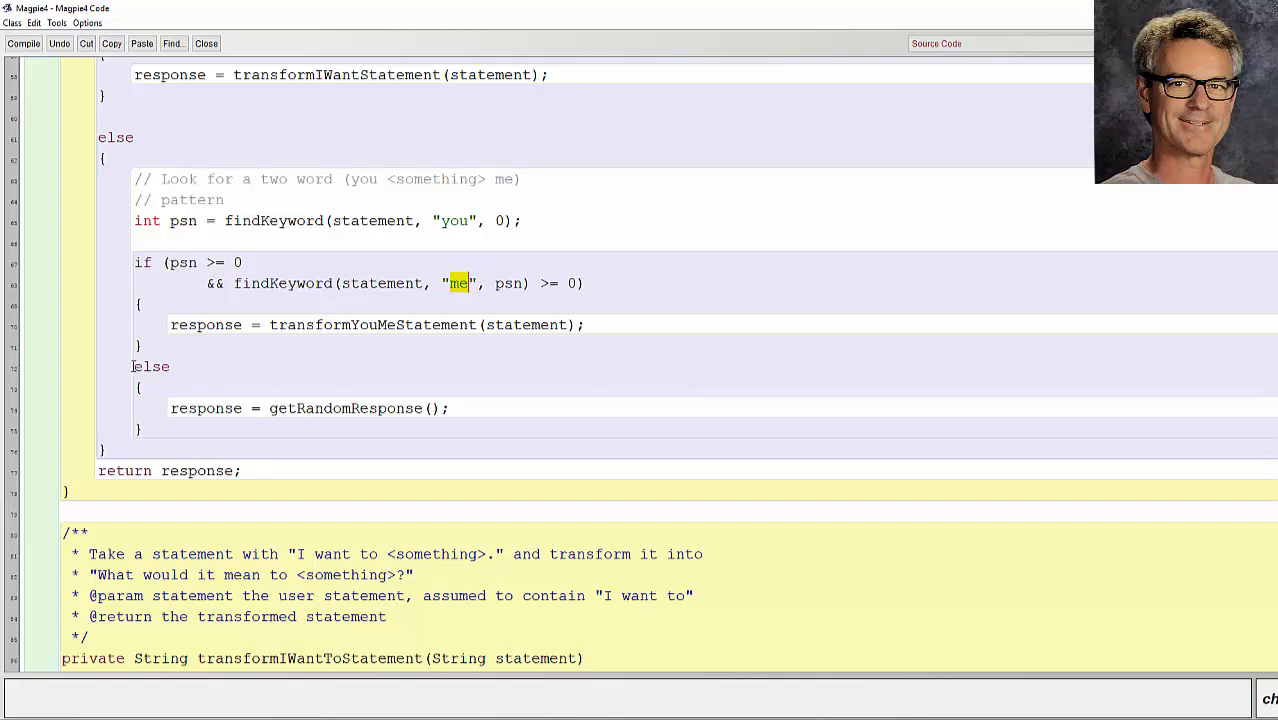
pyautogui.moveTo(133, 367); pyautogui.dragTo(167, 430)
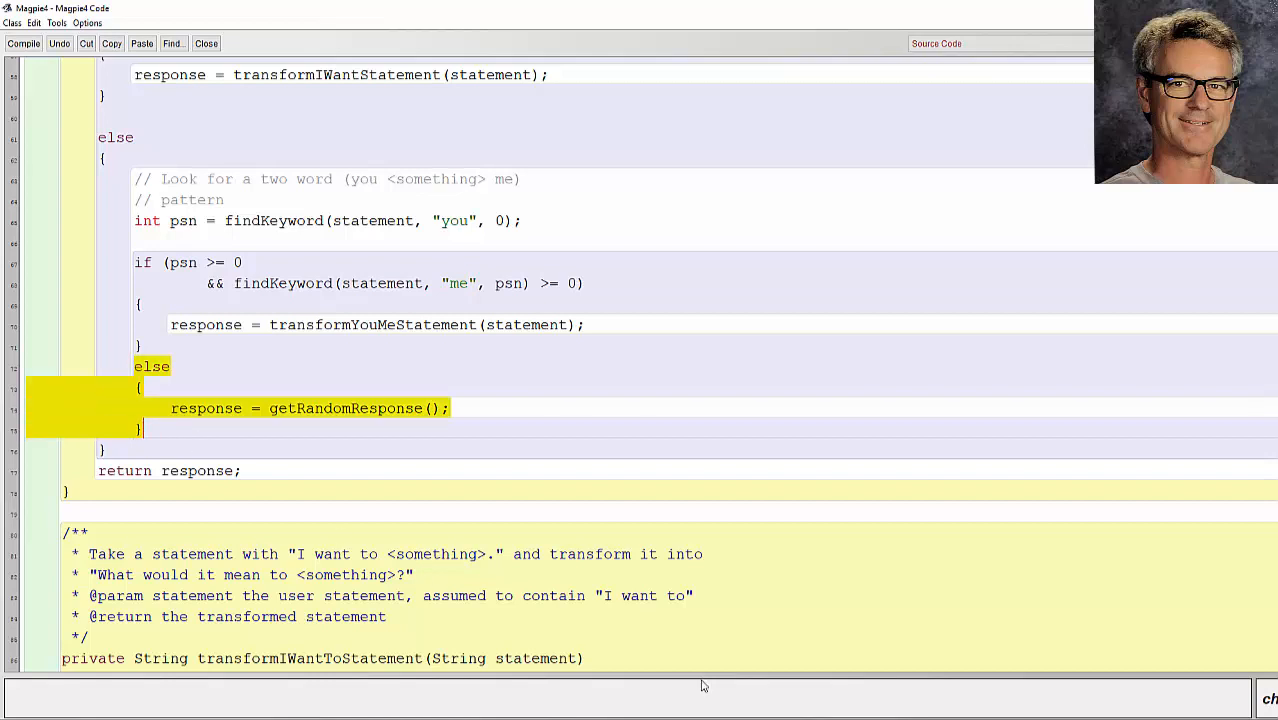
# Switch to the handout and select the replacement psn/if/else structure.
pyautogui.hotkey('alt', 'Tab')
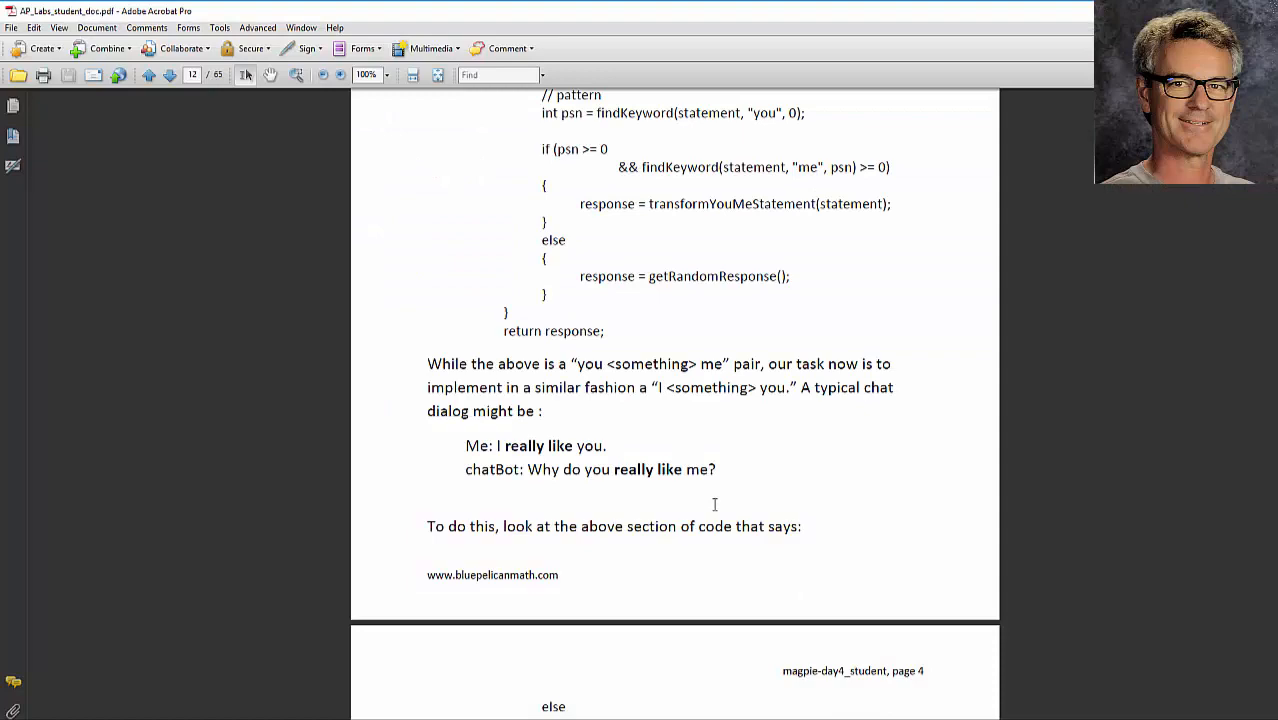
pyautogui.scroll(-1, 678, 513)
pyautogui.scroll(-2, 678, 513)
pyautogui.scroll(-1, 678, 513)
pyautogui.scroll(-1, 678, 513)
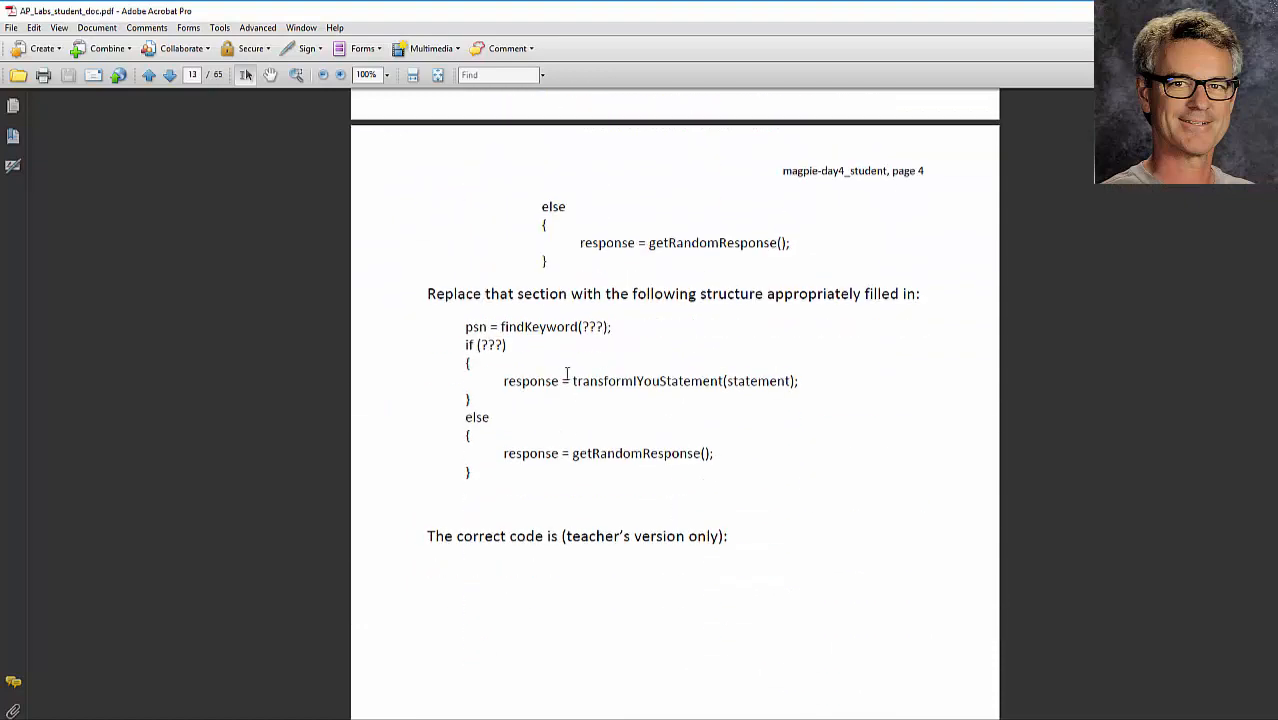
pyautogui.moveTo(466, 327); pyautogui.dragTo(479, 473)
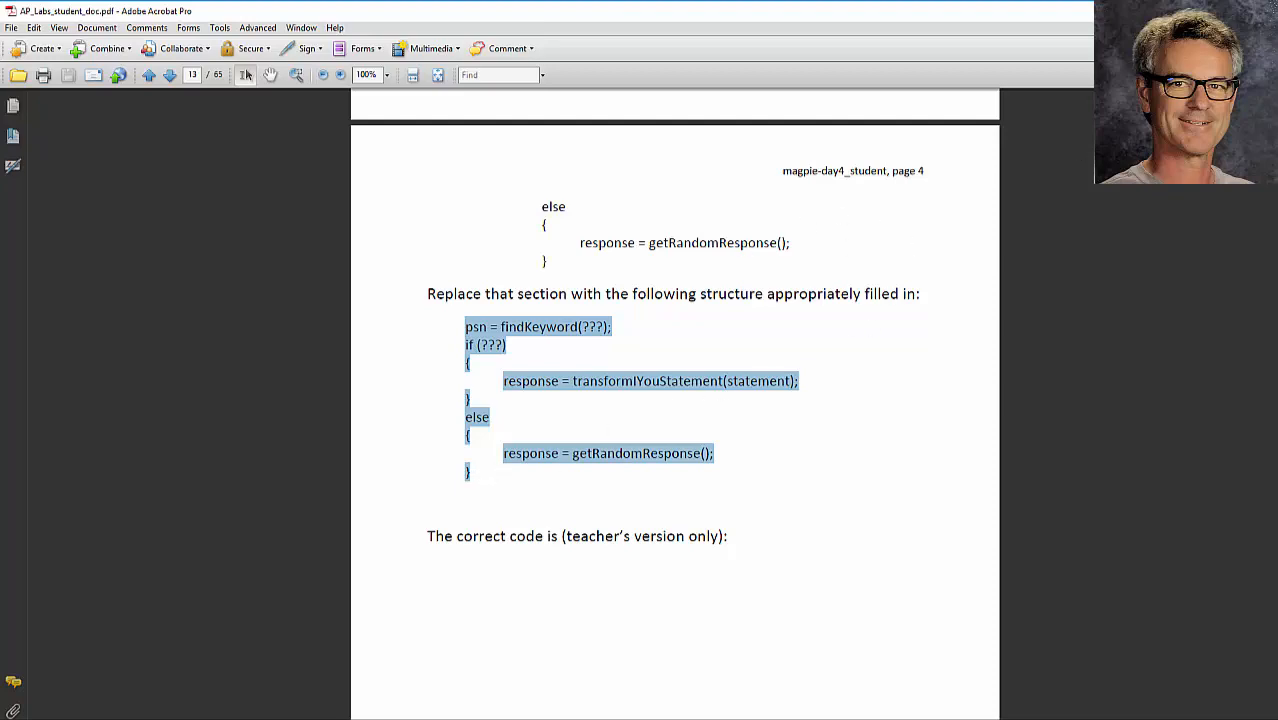
# Paste the handout's transformIYouStatement if/else structure over the selected else block.
pyautogui.hotkey('alt', 'Tab')
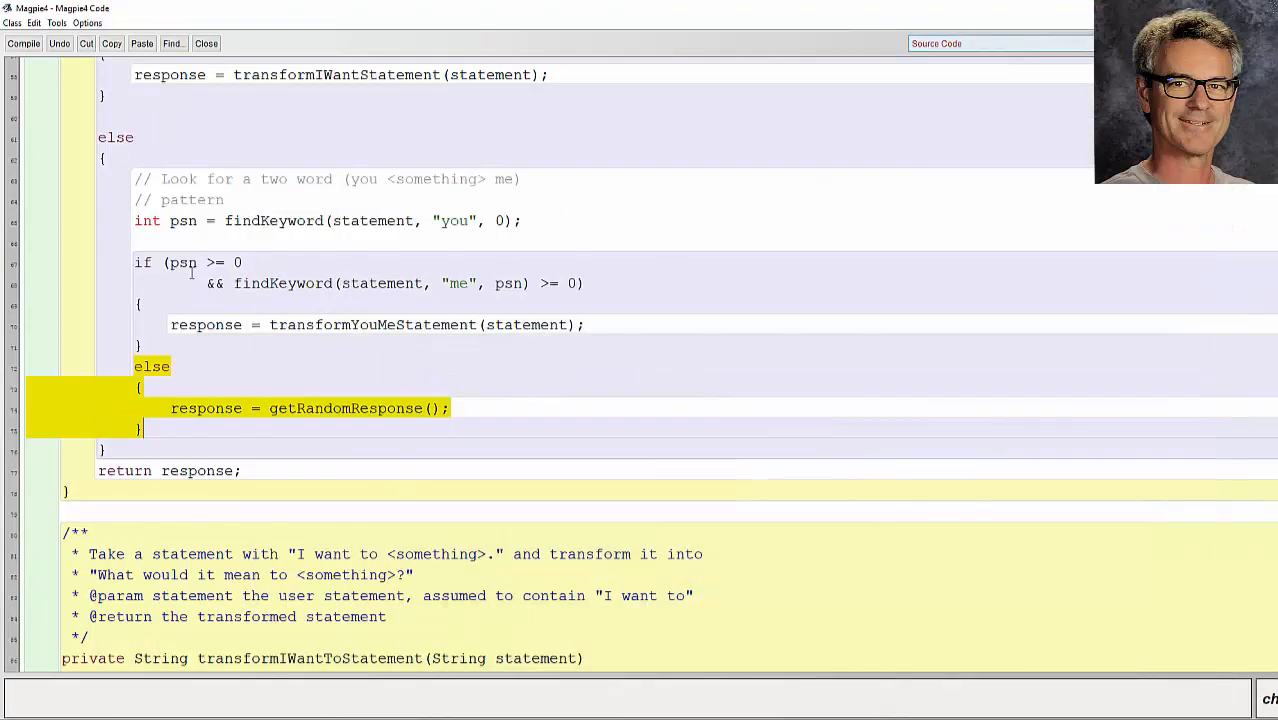
pyautogui.rightClick(148, 368)
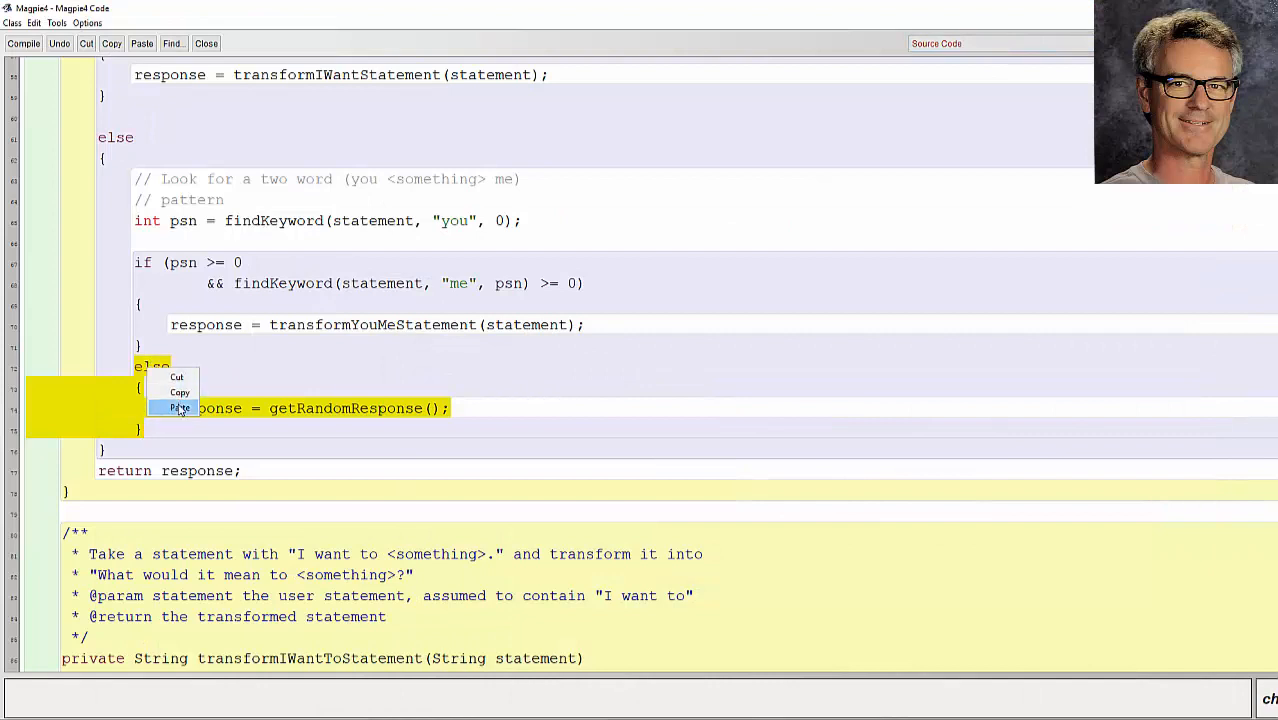
pyautogui.click(175, 406)
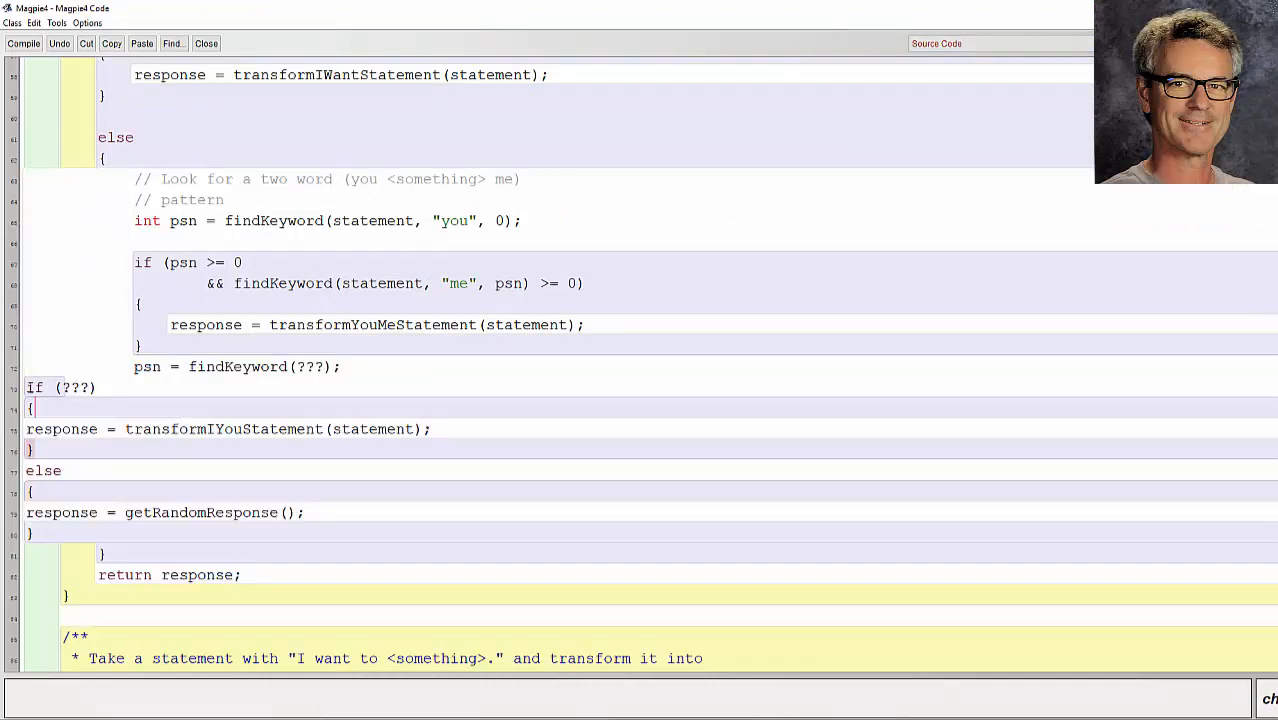
# Indent the pasted if/else lines three levels to match the surrounding code.
pyautogui.click(25, 387)
pyautogui.moveTo(25, 387); pyautogui.dragTo(49, 530)
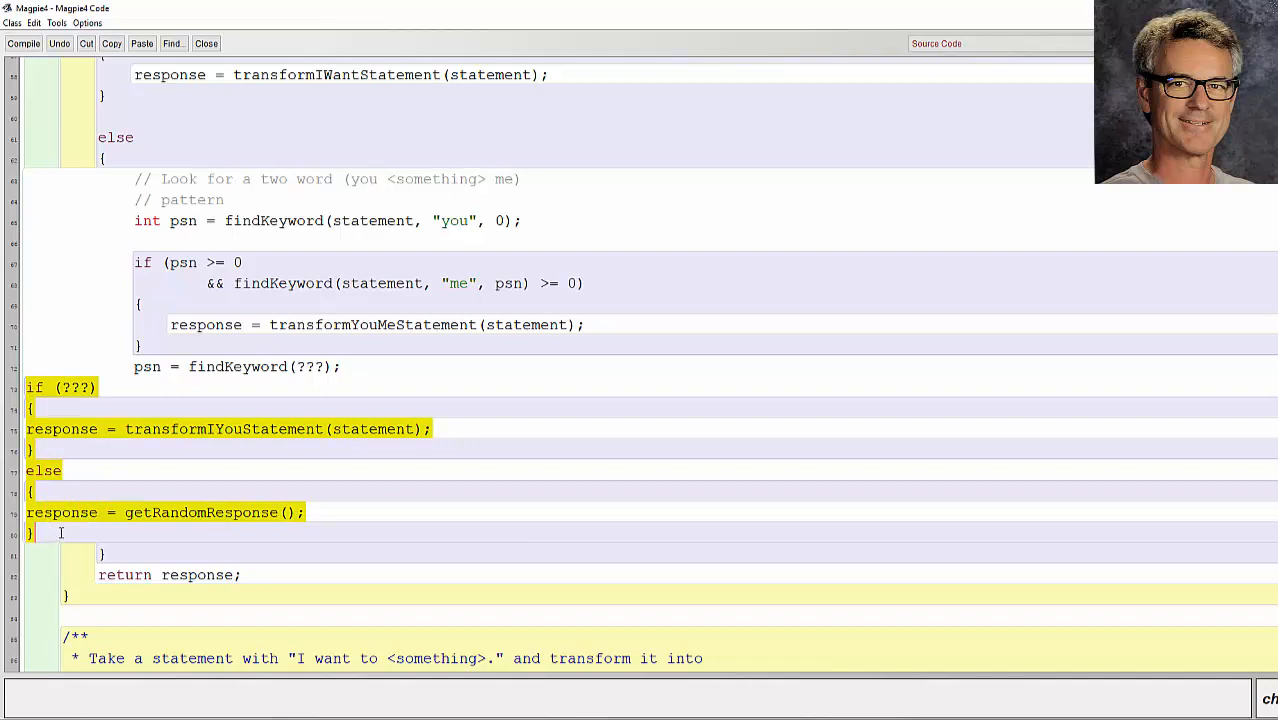
pyautogui.press('Tab')
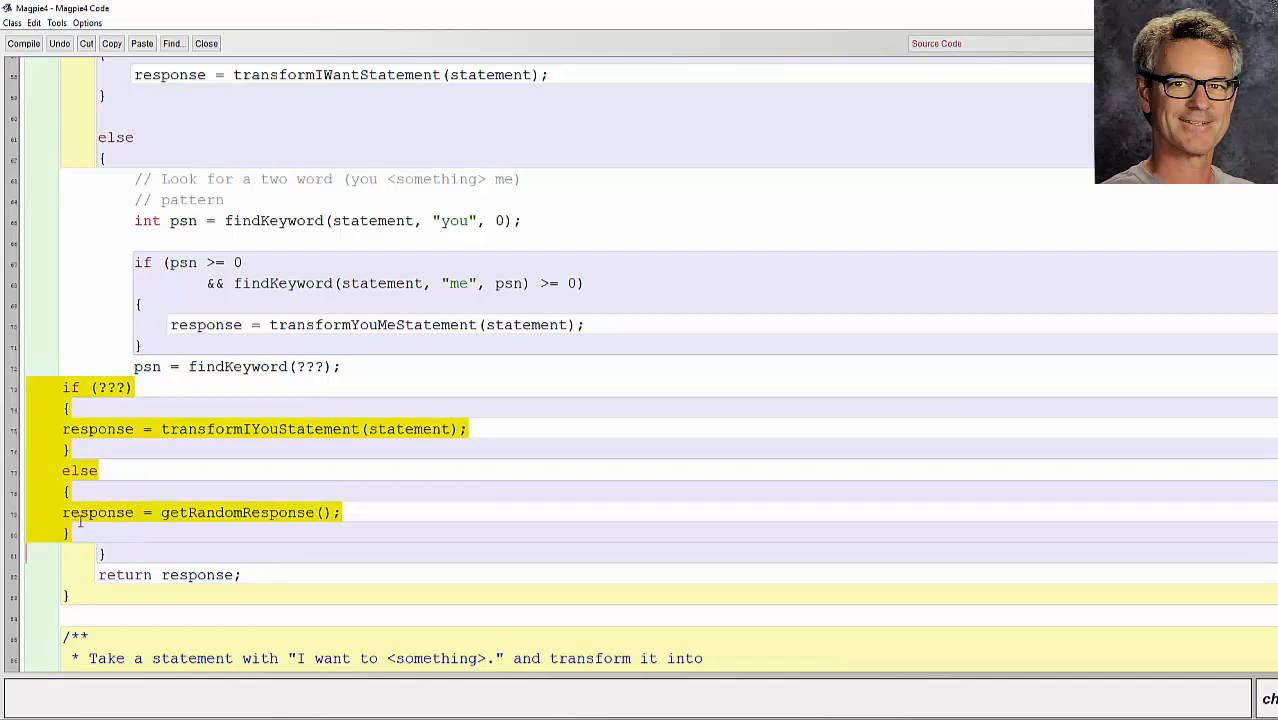
pyautogui.press('Tab')
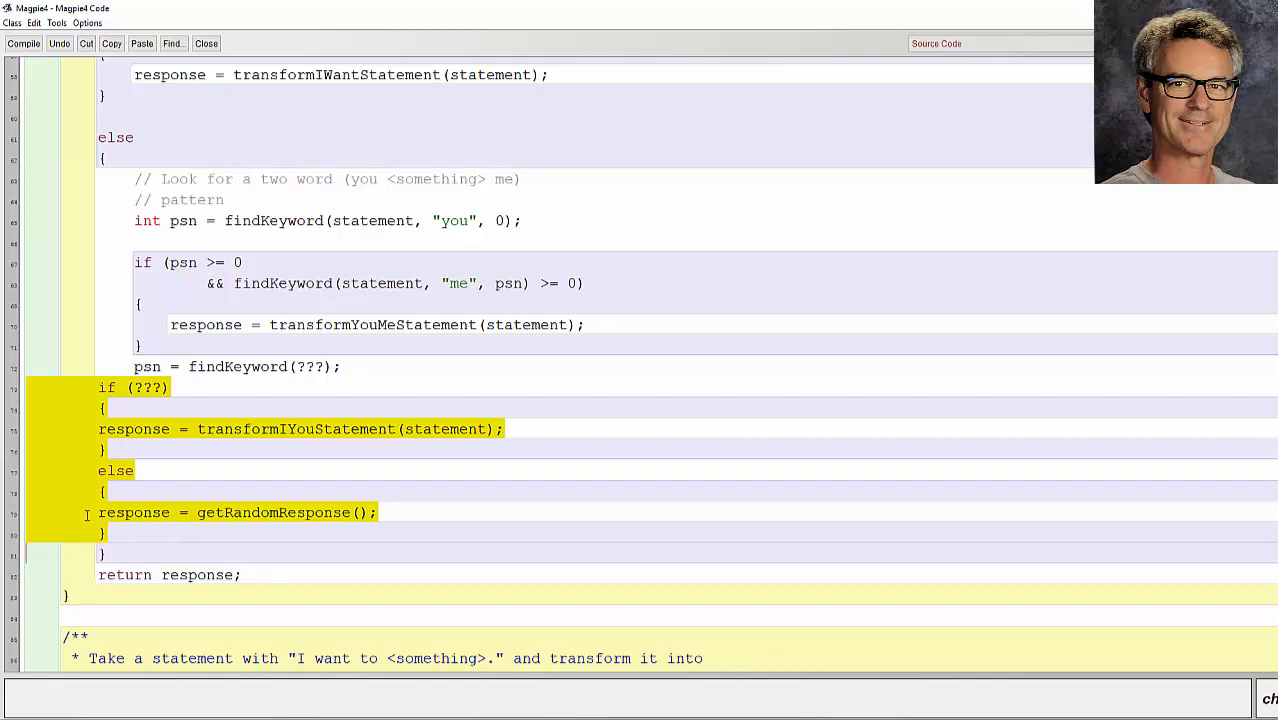
pyautogui.press('Tab')
# Indent the transformIYouStatement and getRandomResponse lines, then highlight the you and me arguments.
pyautogui.click(214, 447)
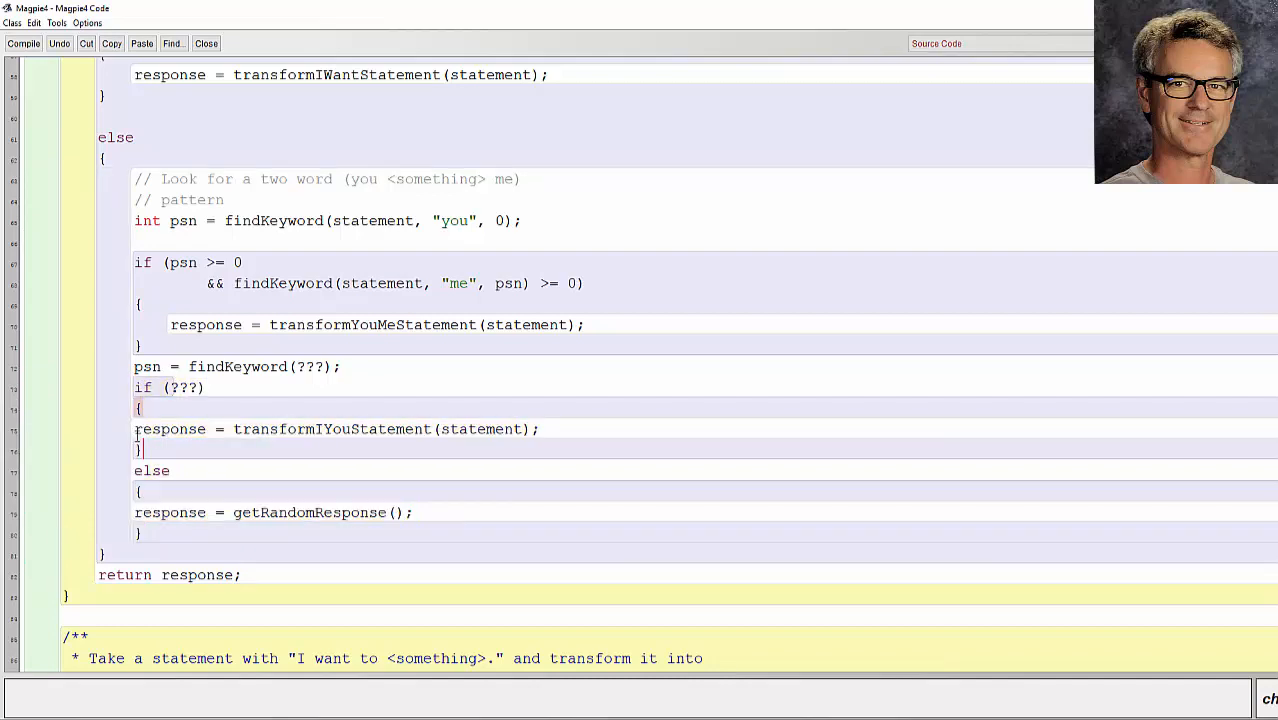
pyautogui.click(138, 431)
pyautogui.press('Tab')
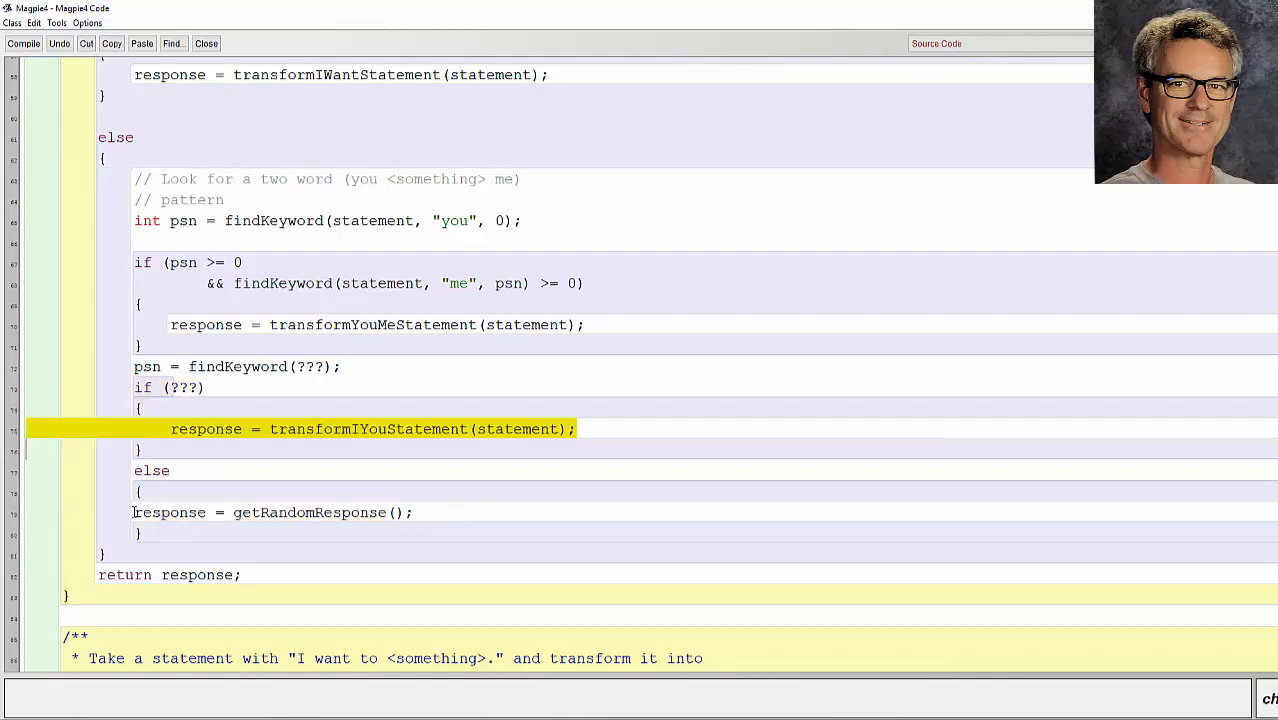
pyautogui.click(134, 512)
pyautogui.press('Tab')
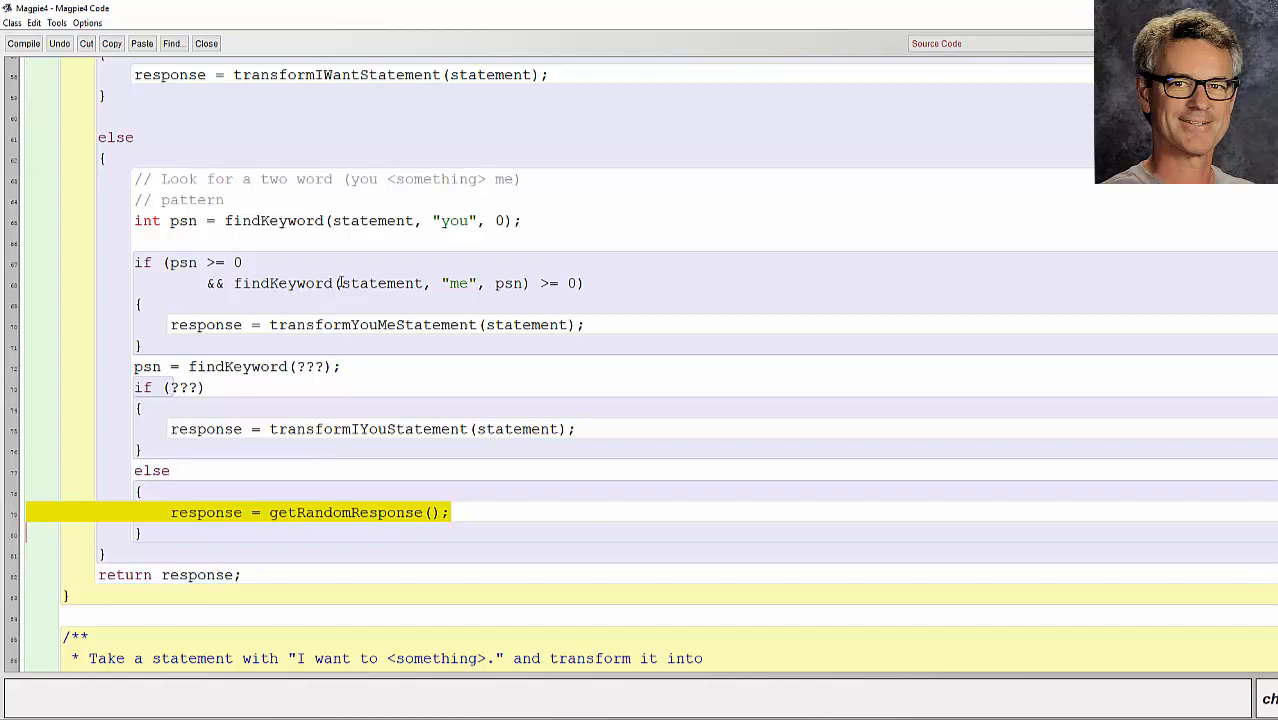
pyautogui.moveTo(405, 220); pyautogui.dragTo(470, 220)
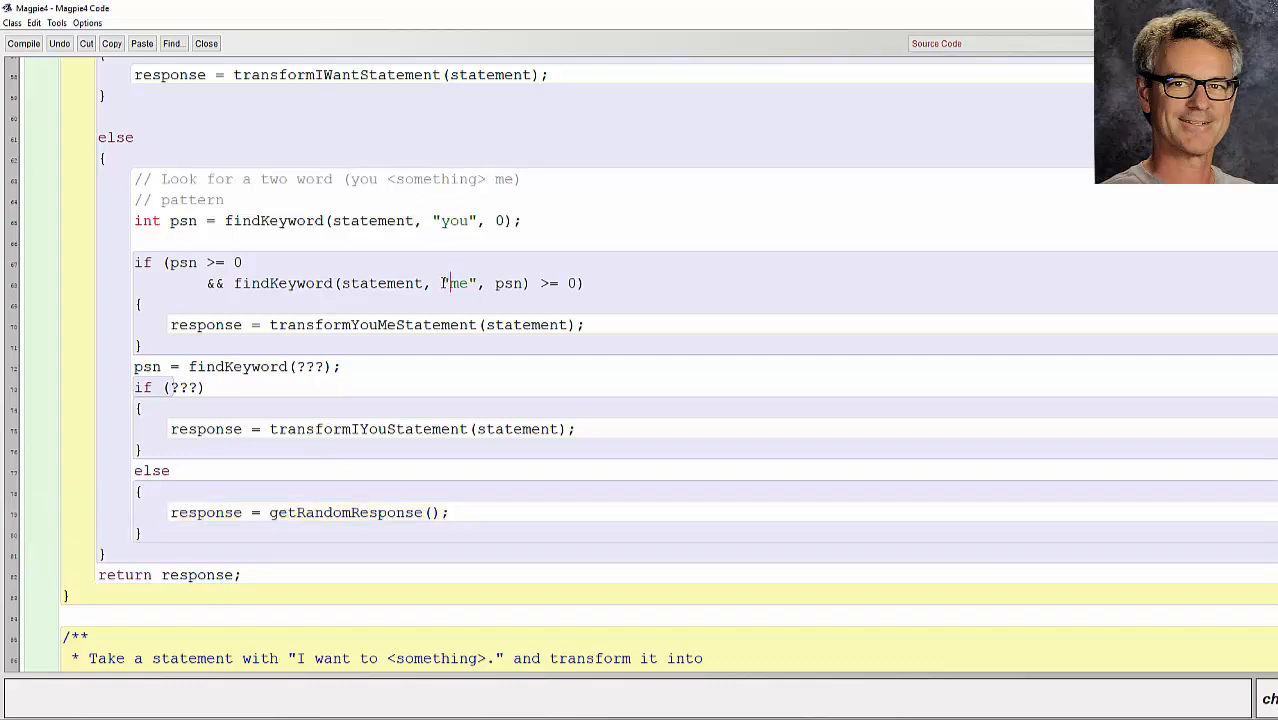
pyautogui.moveTo(448, 283); pyautogui.dragTo(493, 283)
# Highlight the "I really like you" example and the words "really like" in the handout.
pyautogui.hotkey('alt', 'Tab')
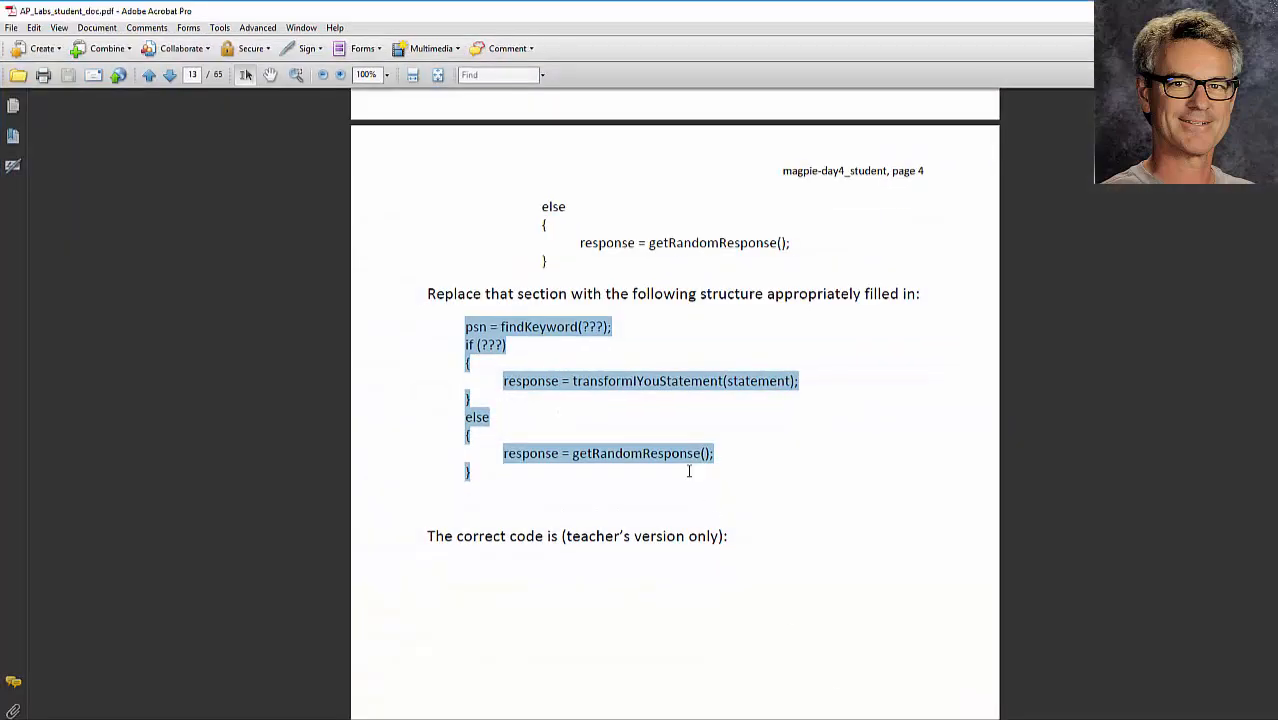
pyautogui.click(691, 472)
pyautogui.scroll(3, 691, 472)
pyautogui.scroll(3, 691, 472)
pyautogui.scroll(2, 691, 472)
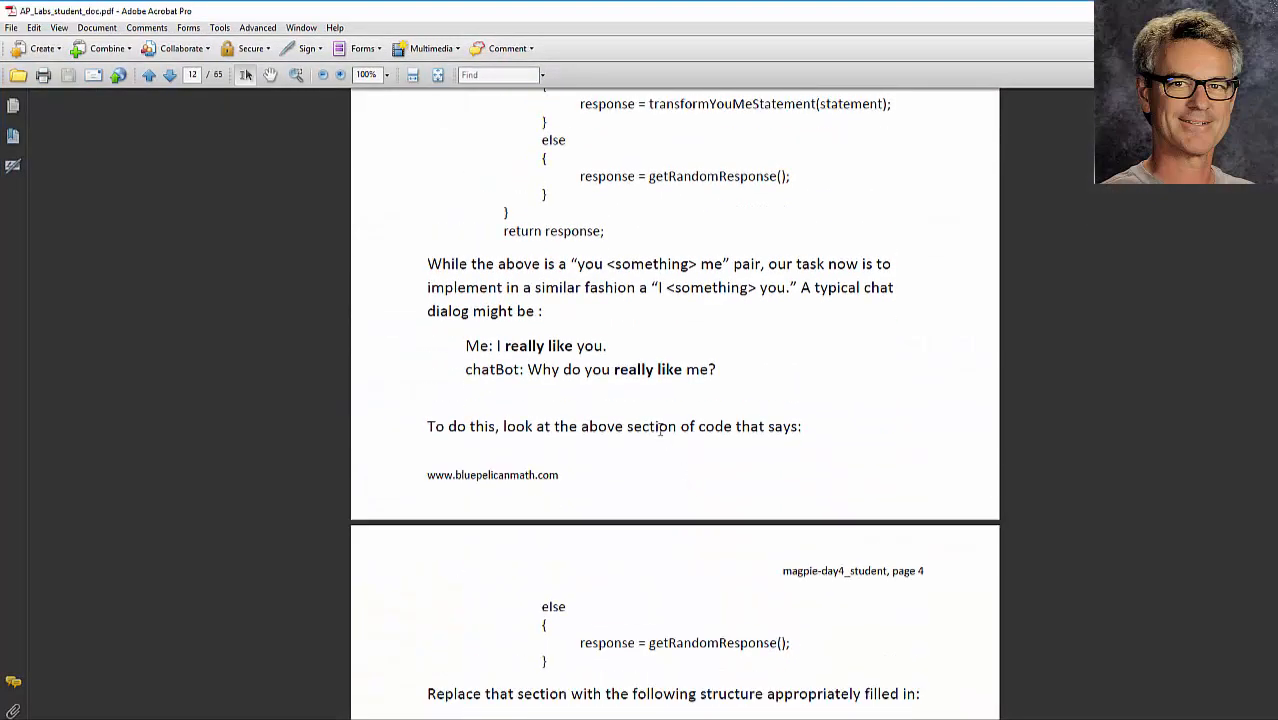
pyautogui.moveTo(493, 345); pyautogui.dragTo(590, 343)
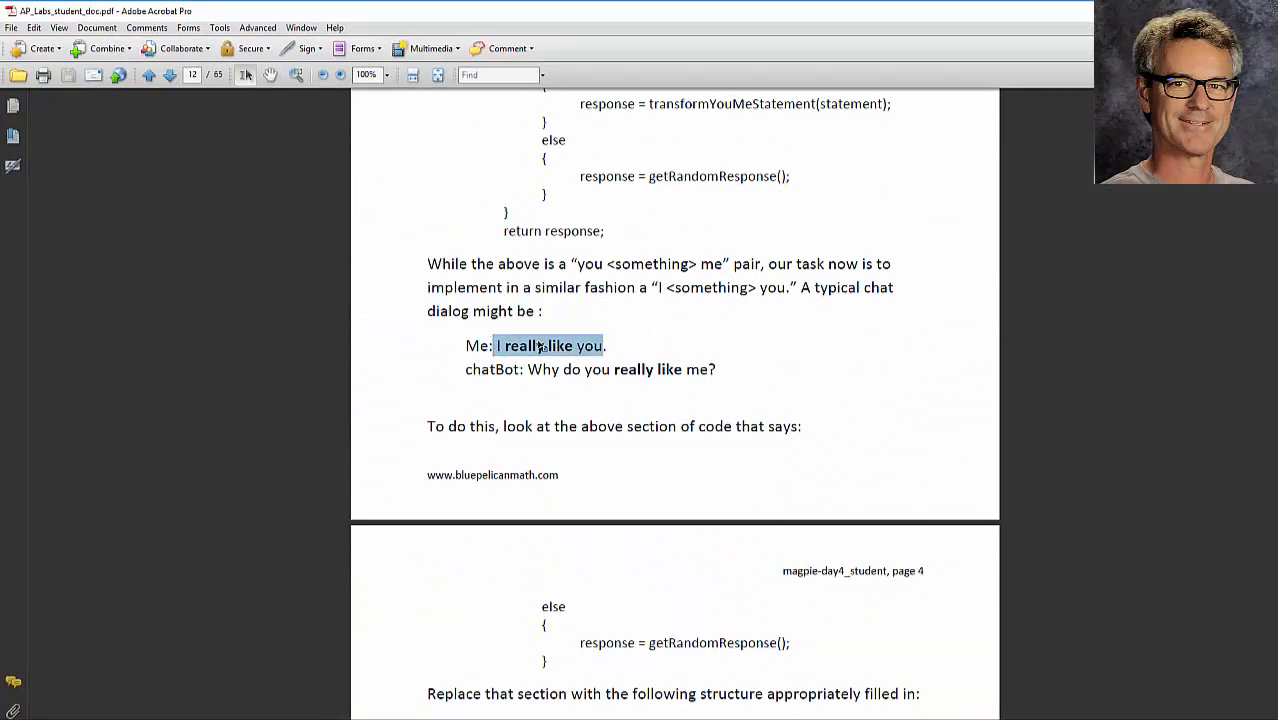
pyautogui.click(500, 345)
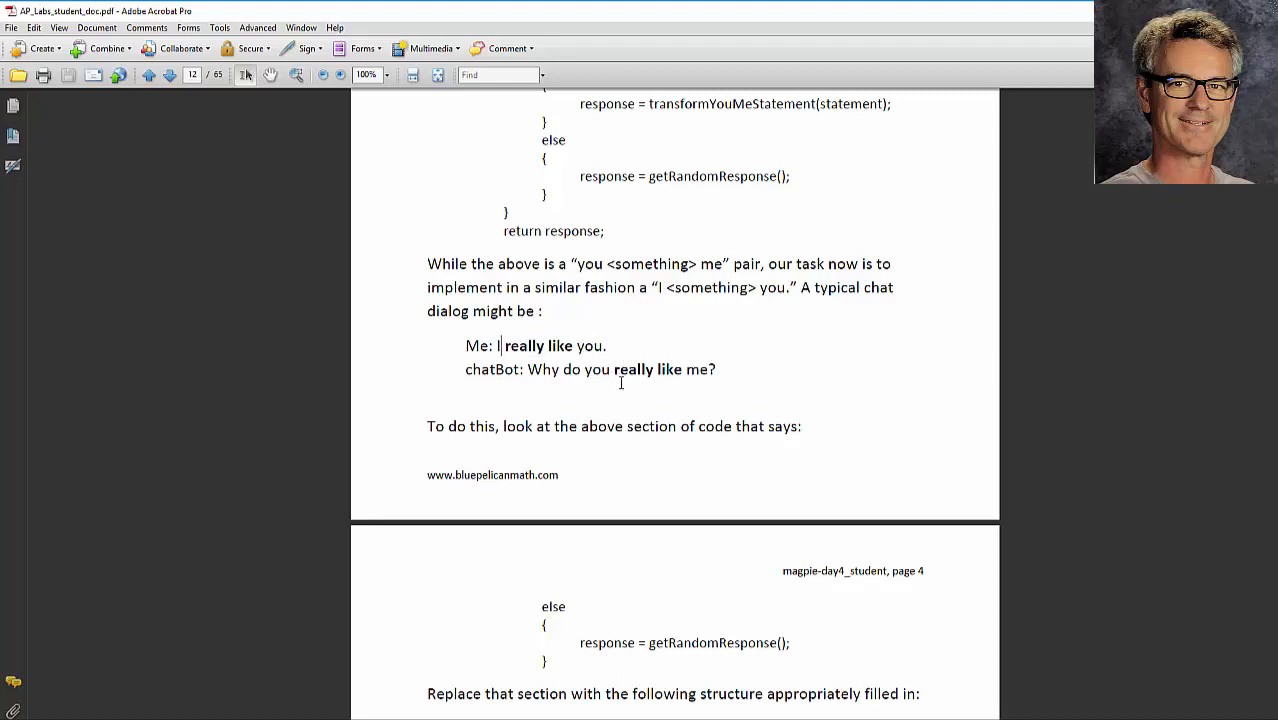
pyautogui.moveTo(504, 345); pyautogui.dragTo(575, 345)
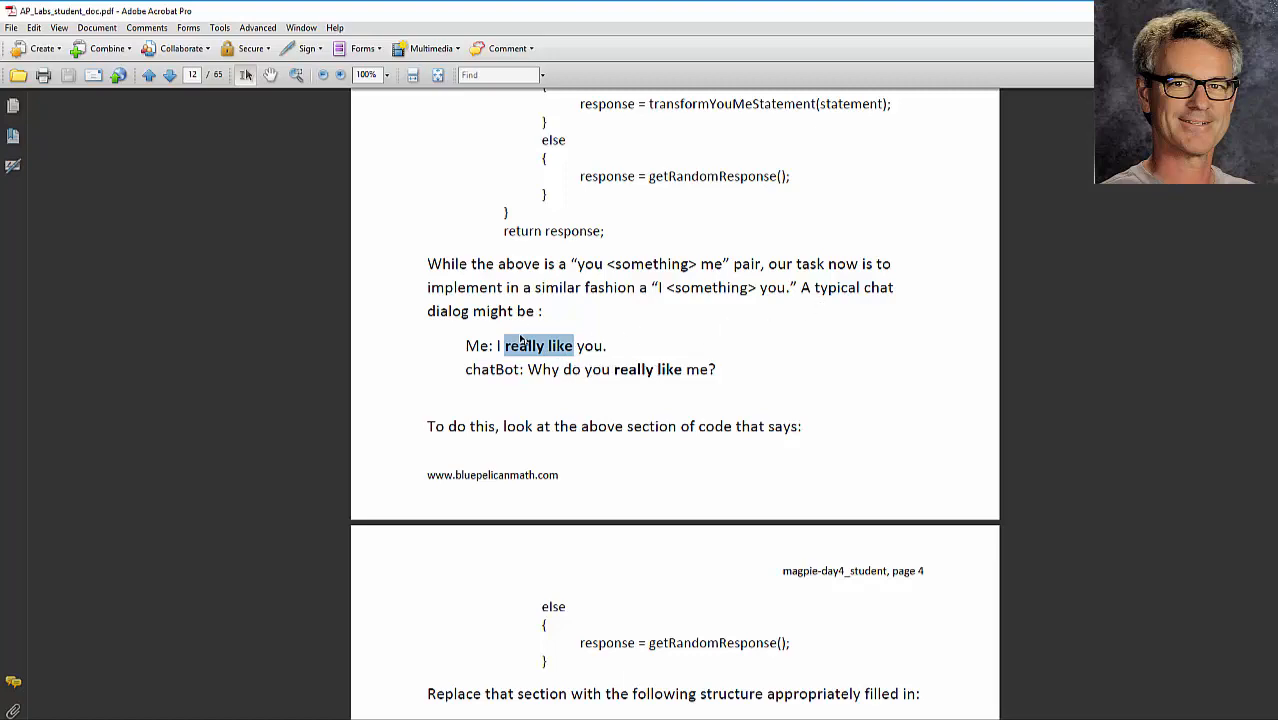
# Highlight the arguments of the existing "you" keyword search for reference.
pyautogui.hotkey('alt', 'Tab')
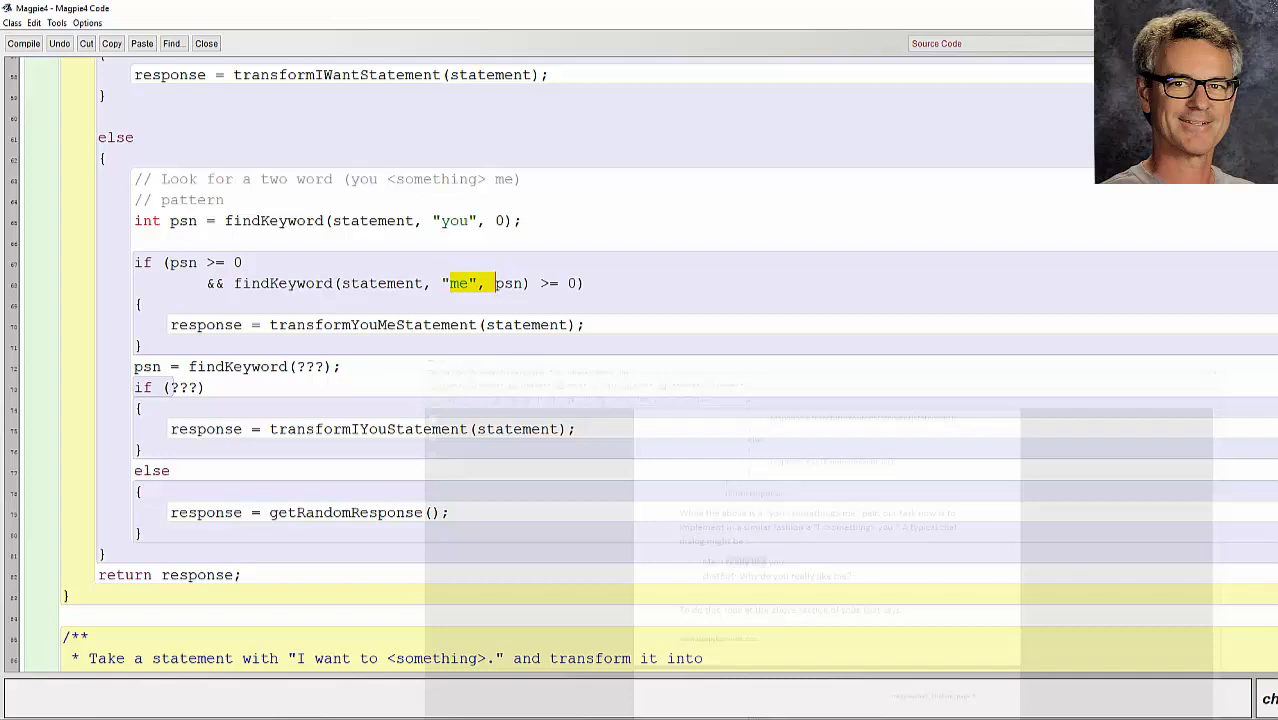
pyautogui.click(533, 429)
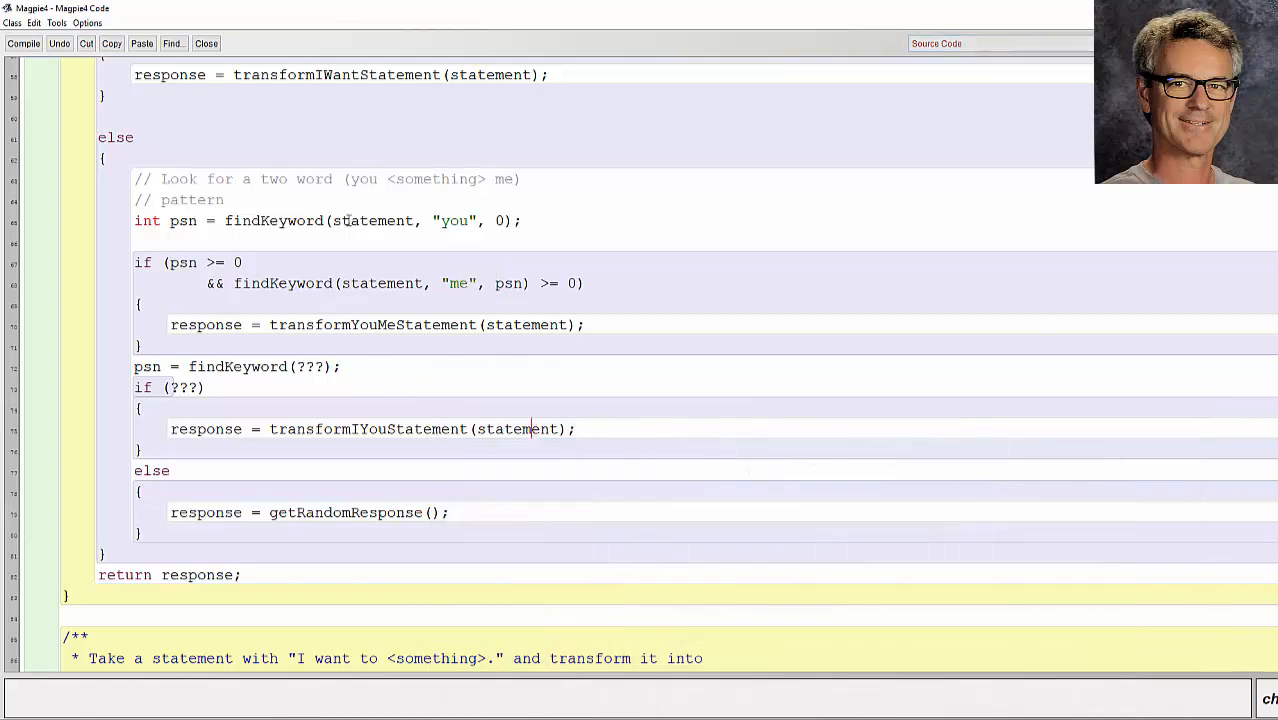
pyautogui.moveTo(348, 221); pyautogui.dragTo(512, 221)
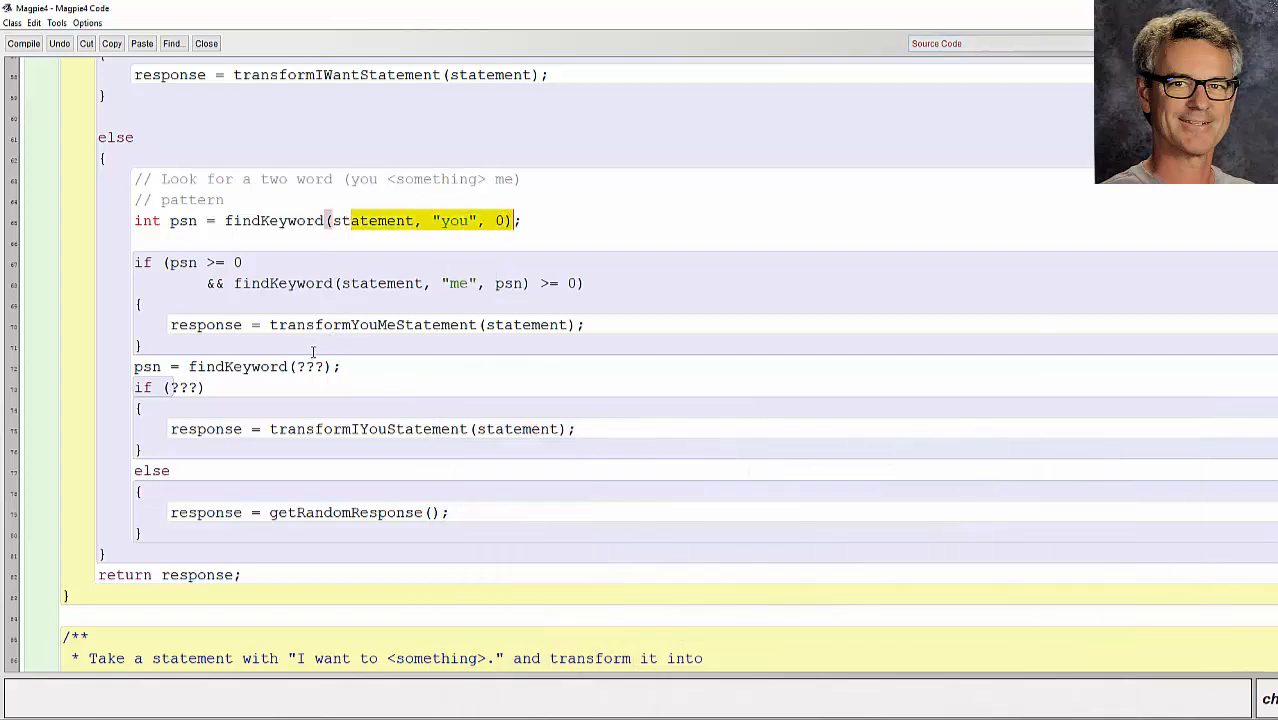
# Replace the findKeyword ??? so the line reads psn = findKeyword(statement, "i", 0), then move to the if line.
pyautogui.doubleClick(312, 366)
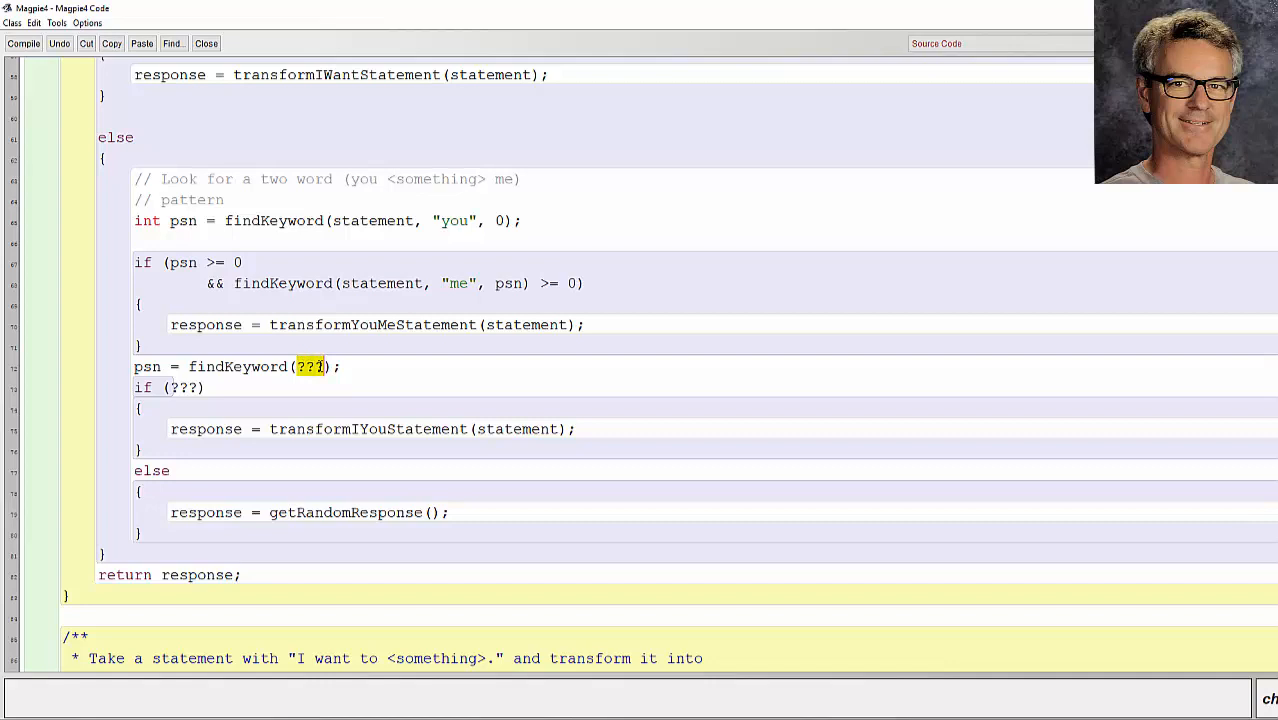
pyautogui.click(325, 366)
pyautogui.press('BackSpace')
pyautogui.press('BackSpace')
pyautogui.press('BackSpace')
pyautogui.write('statement, ')
pyautogui.write('"i')
pyautogui.write('",')
pyautogui.write(' 0')
pyautogui.press('Down')
pyautogui.press('Right')
pyautogui.press('Right')
pyautogui.press('Right')
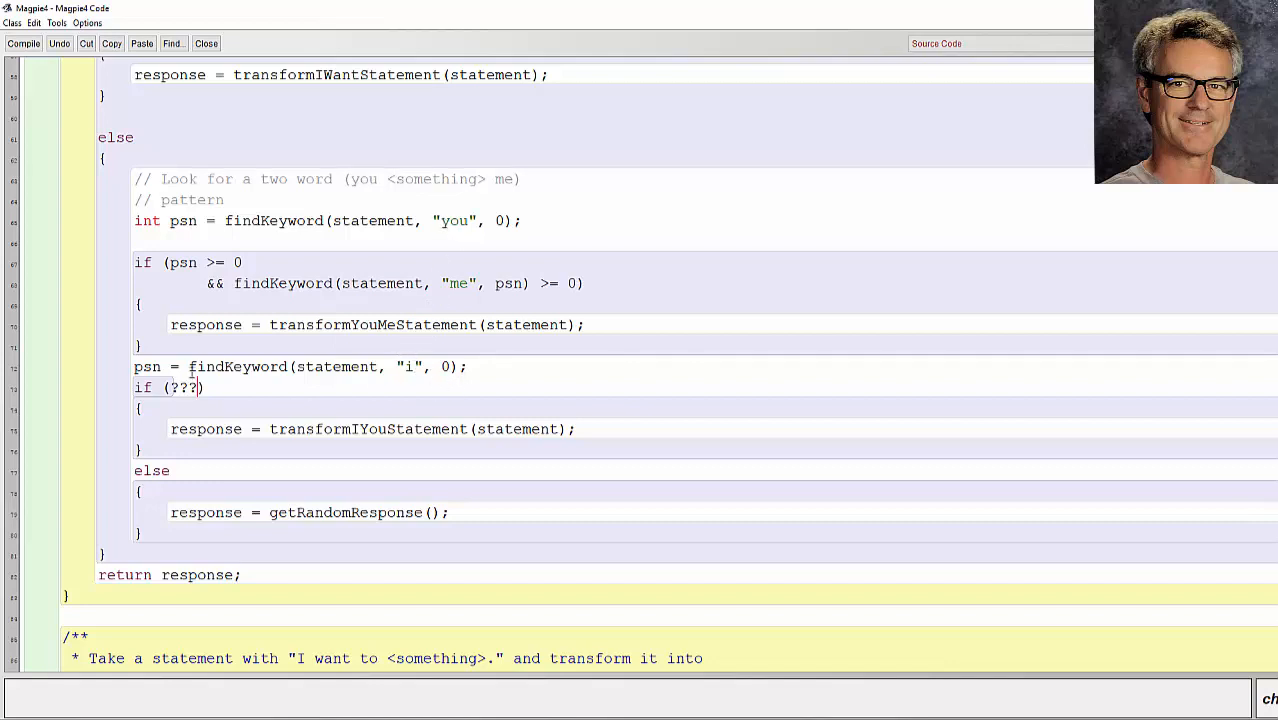
# Write the condition psn >= 0 && findKeyword(statement, "you", 0) >= 0 in place of ???
pyautogui.press('BackSpace')
pyautogui.press('BackSpace')
pyautogui.press('BackSpace')
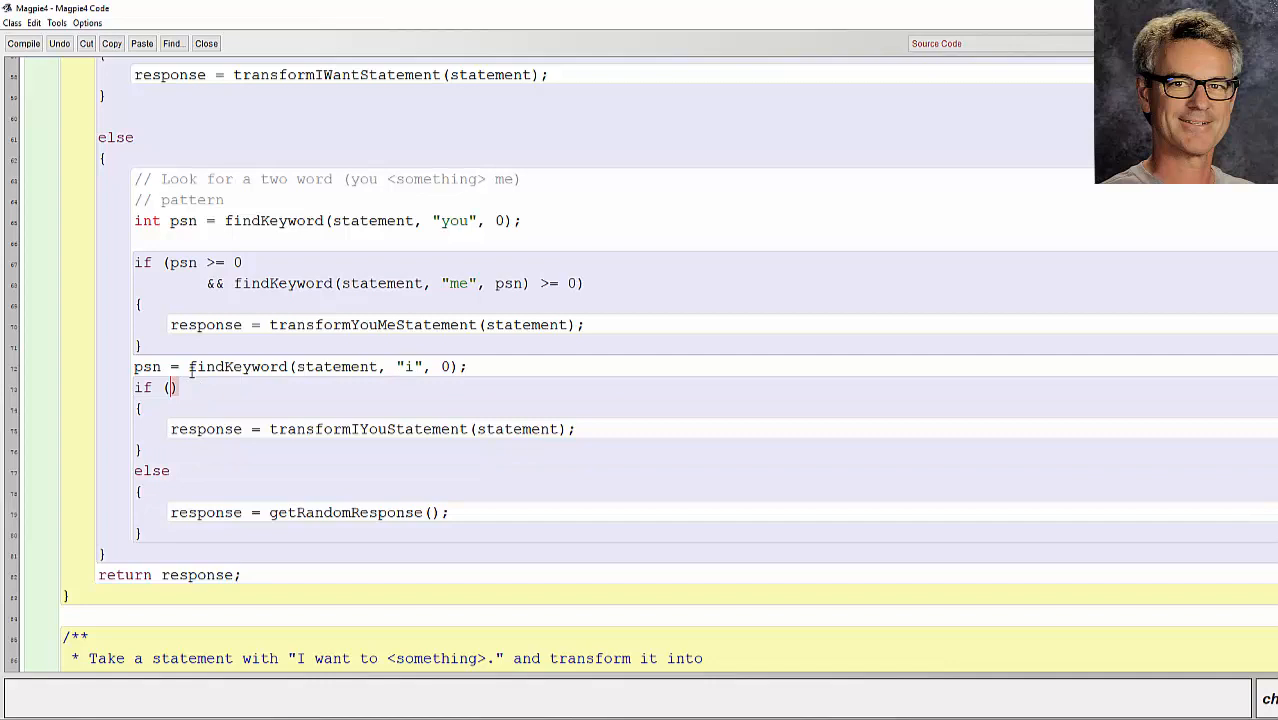
pyautogui.write('psn >')
pyautogui.write('= 0 &')
pyautogui.write('& f')
pyautogui.write('indKeywor')
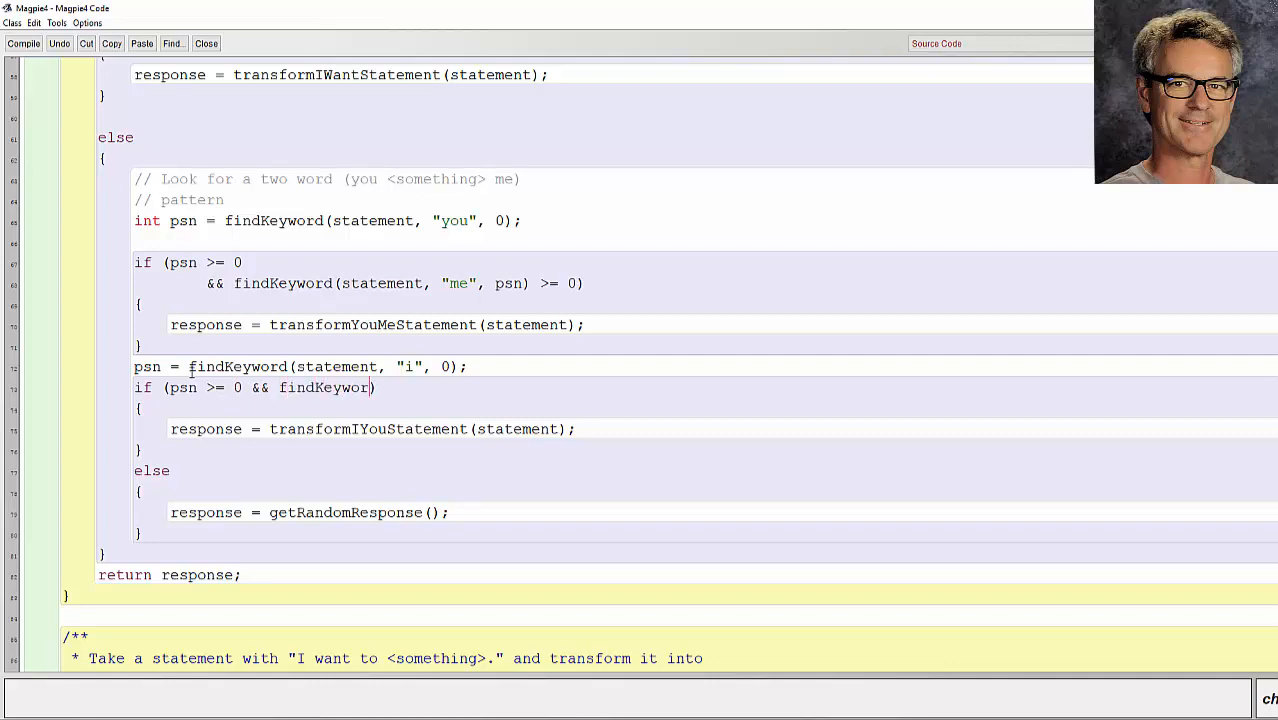
pyautogui.write('d')
pyautogui.write('(state')
pyautogui.write('mtn')
pyautogui.press('BackSpace')
pyautogui.press('BackSpace')
pyautogui.write('ent')
pyautogui.write(', "')
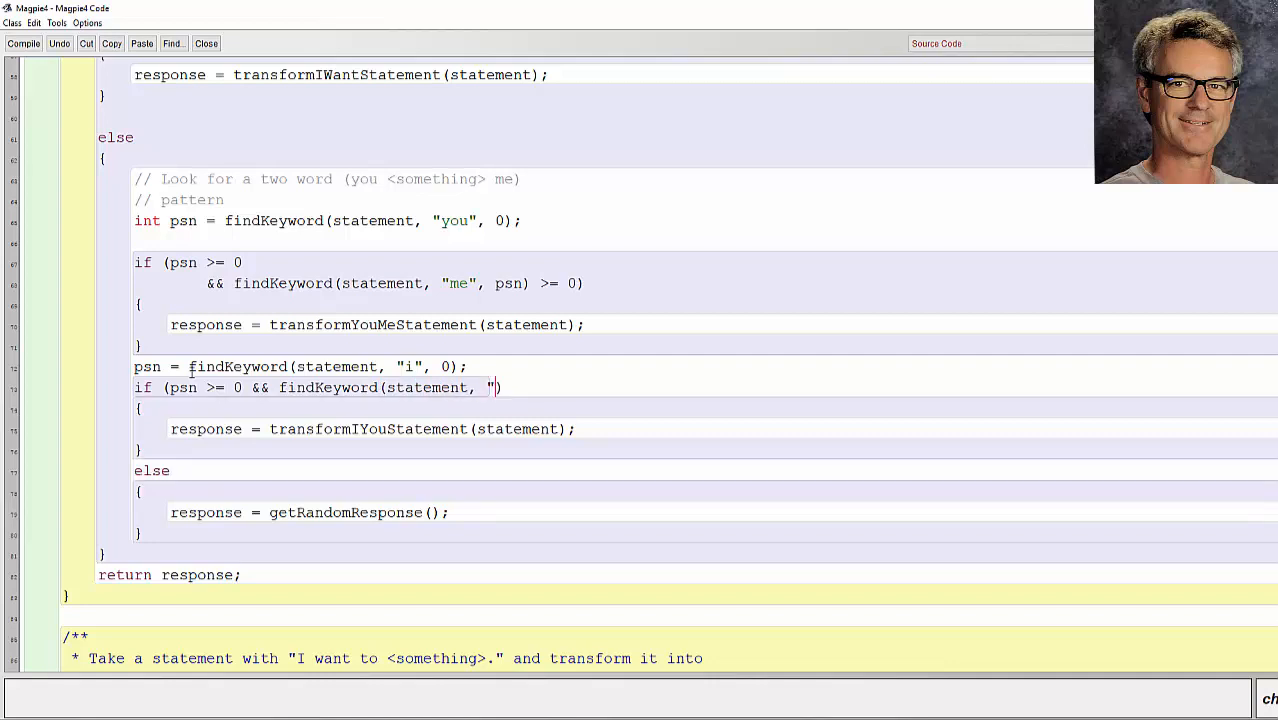
pyautogui.write('you"')
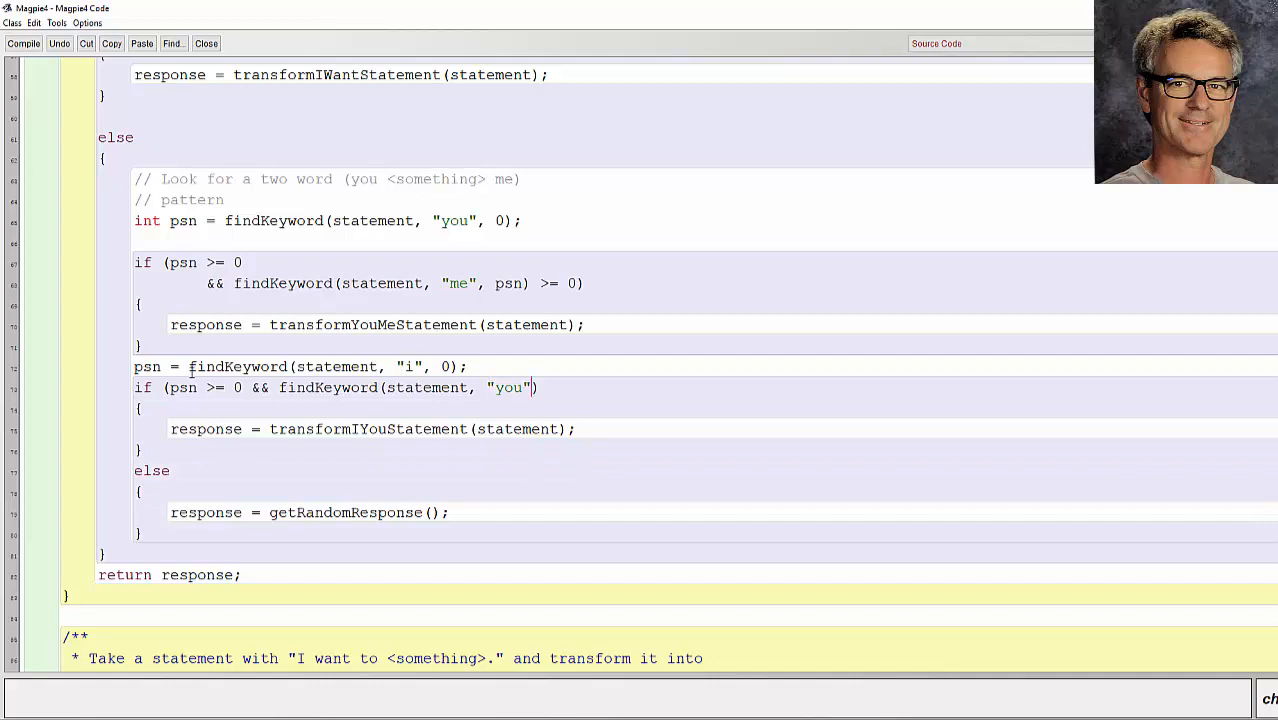
pyautogui.write(',')
pyautogui.write(' 0')
pyautogui.write(')')
pyautogui.write('>=0')
# Highlight the transformIYouStatement method name and its IYou part to discuss it.
pyautogui.moveTo(344, 430); pyautogui.dragTo(400, 430)
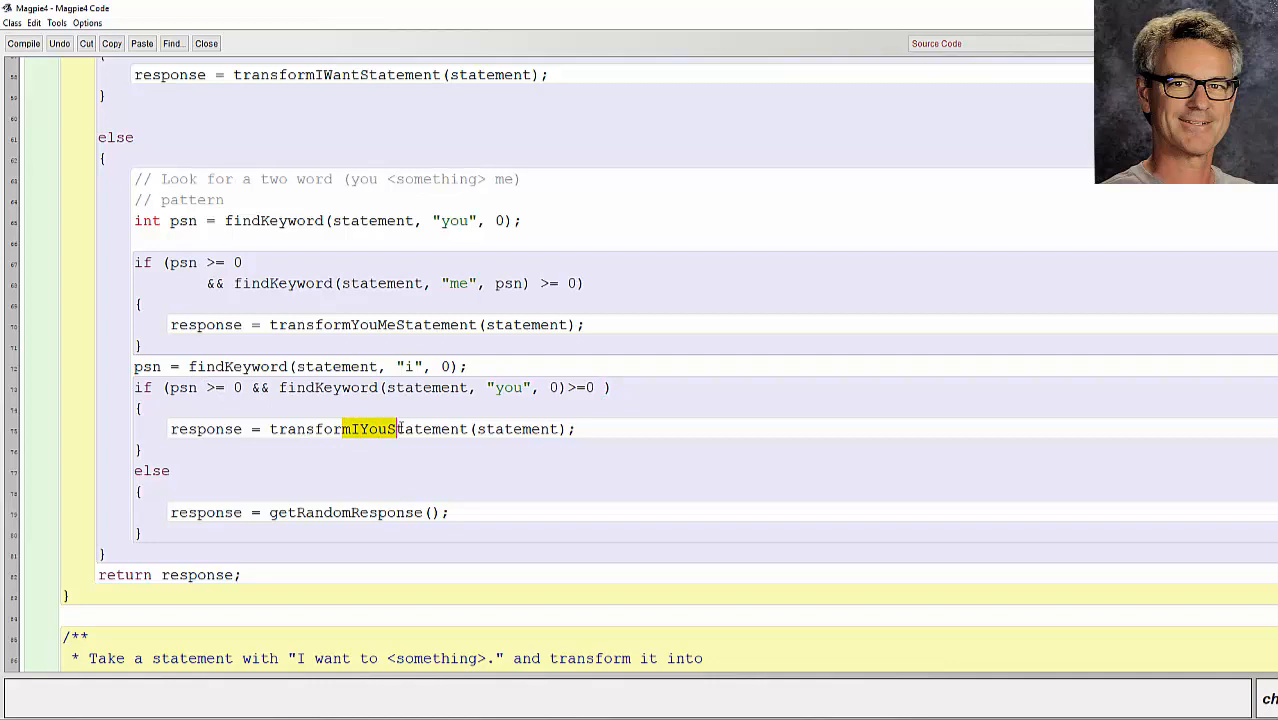
pyautogui.click(410, 428)
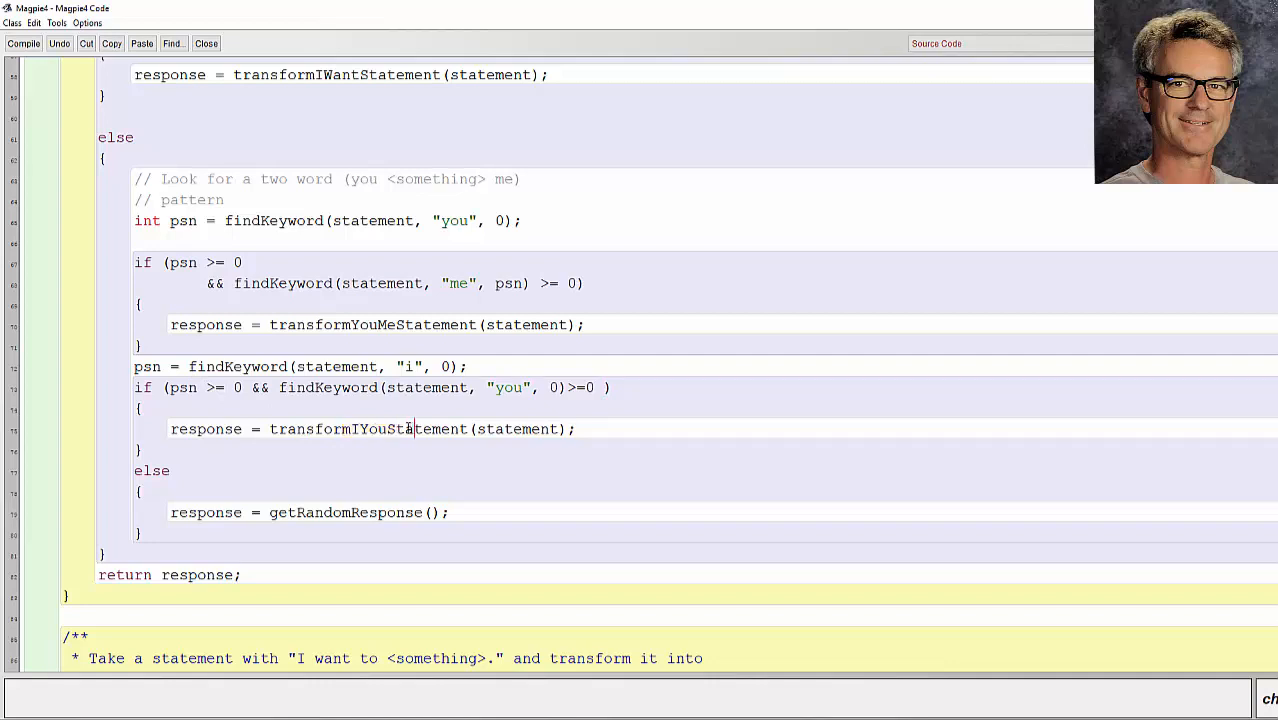
pyautogui.moveTo(324, 429); pyautogui.dragTo(462, 429)
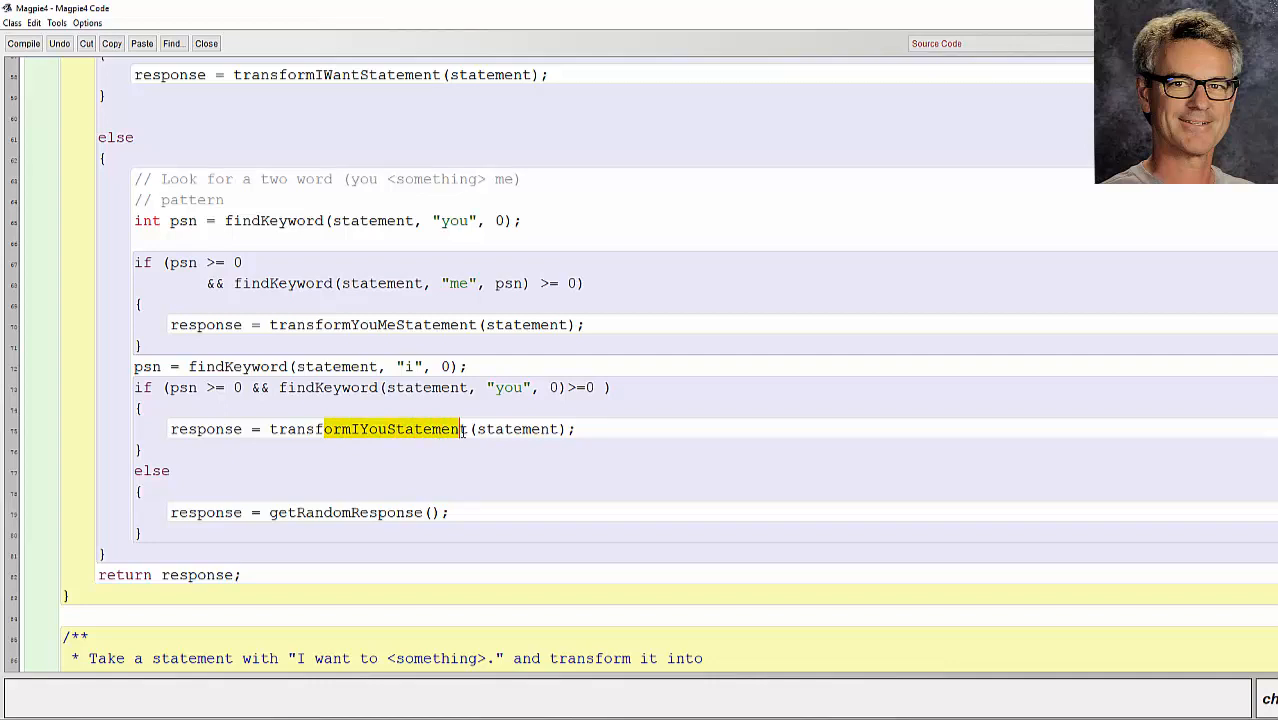
pyautogui.click(384, 432)
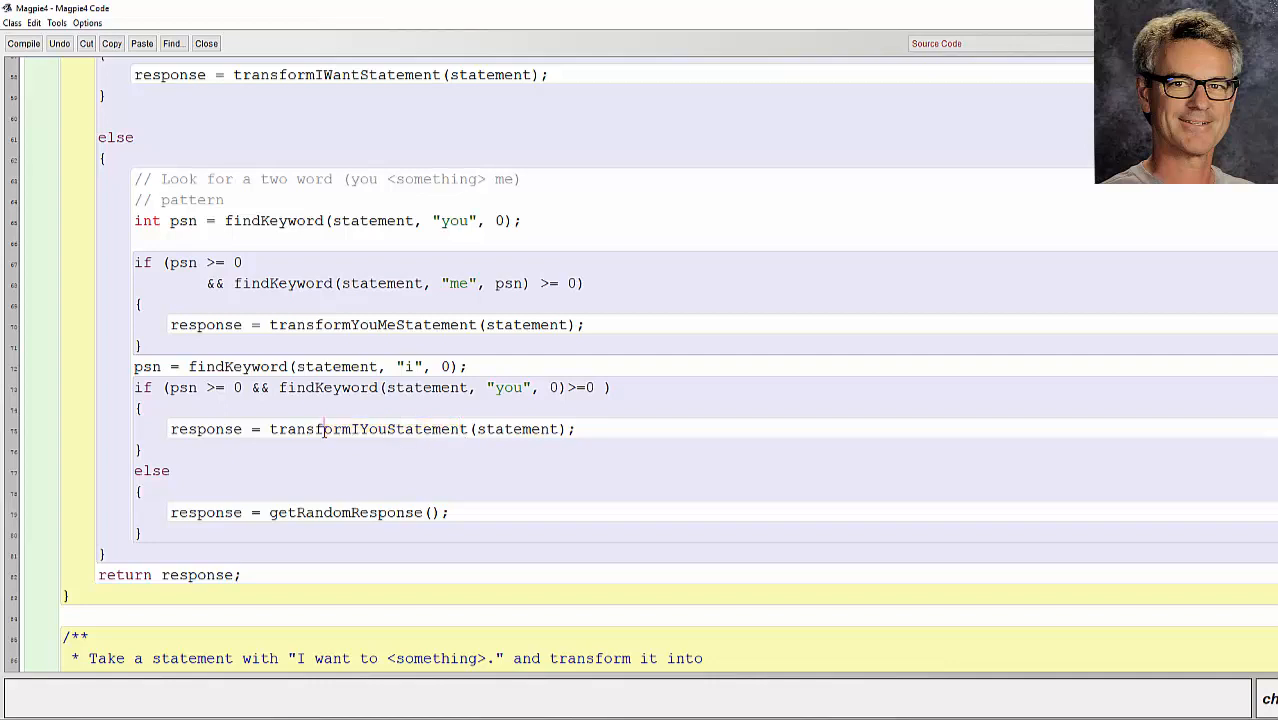
pyautogui.moveTo(324, 429); pyautogui.dragTo(398, 429)
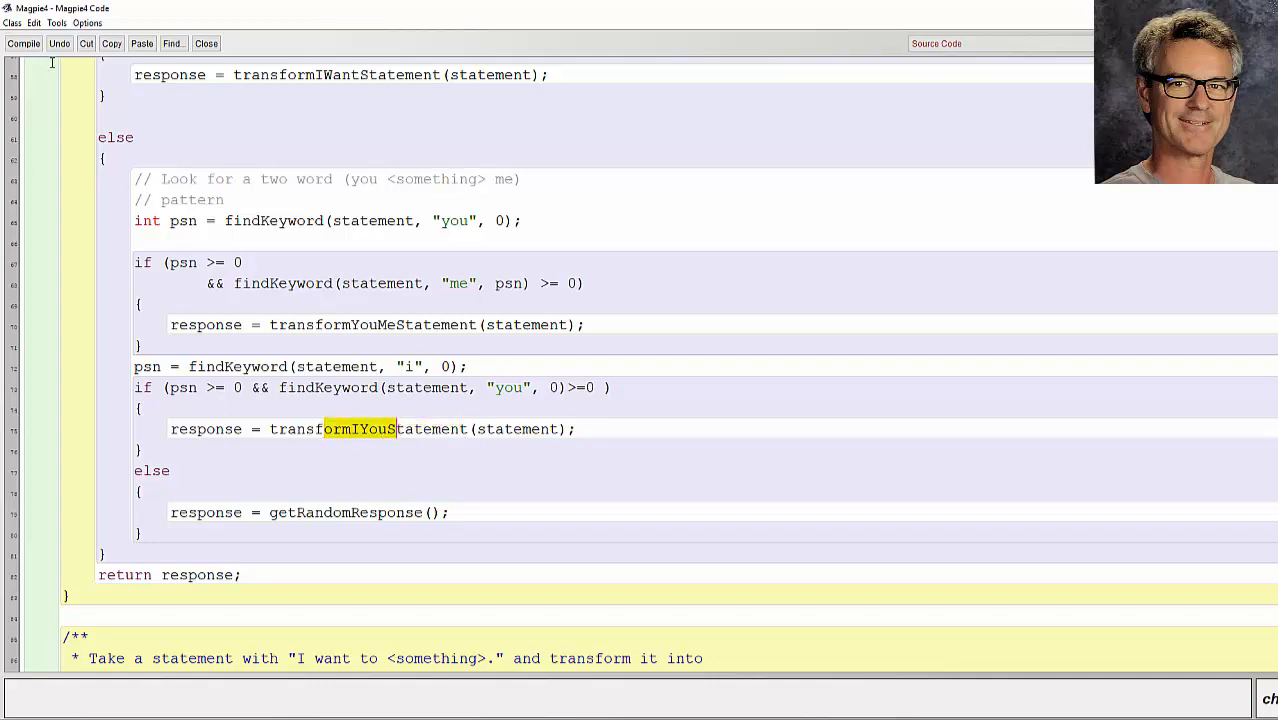
# Compile the class, producing the cannot find symbol error for transformIYouStatement.
pyautogui.click(24, 43)
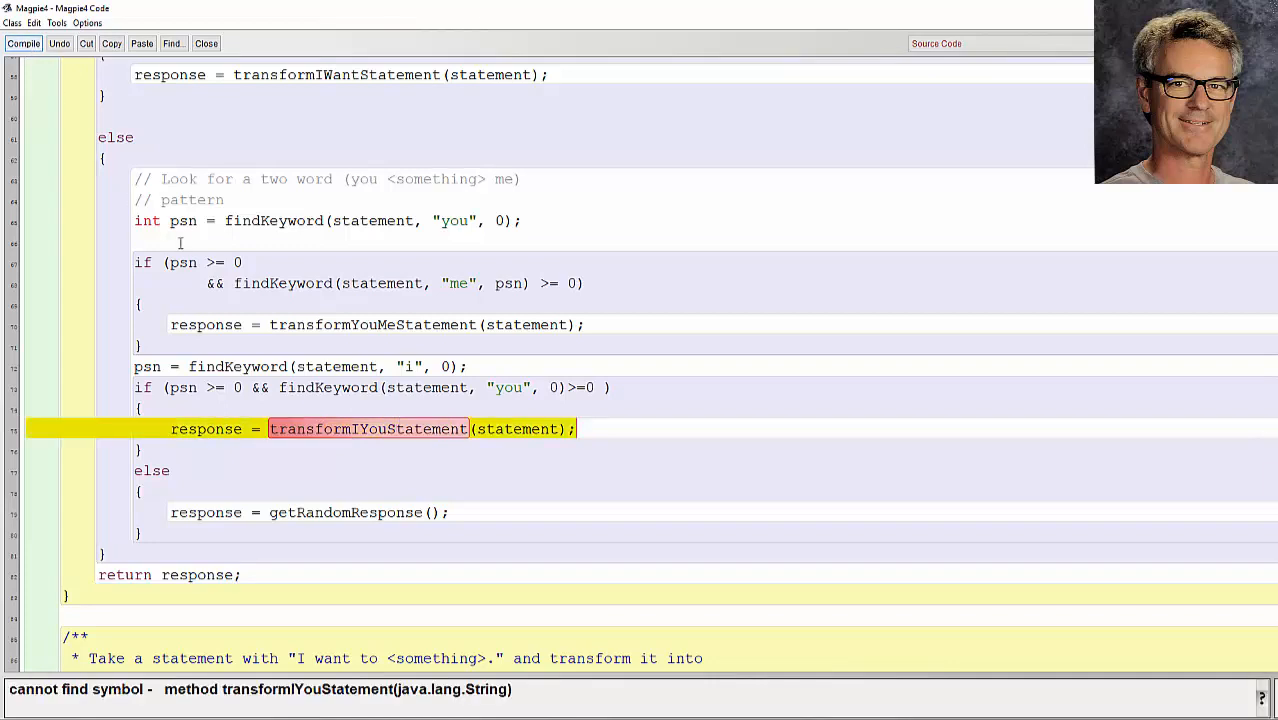
pyautogui.click(399, 432)
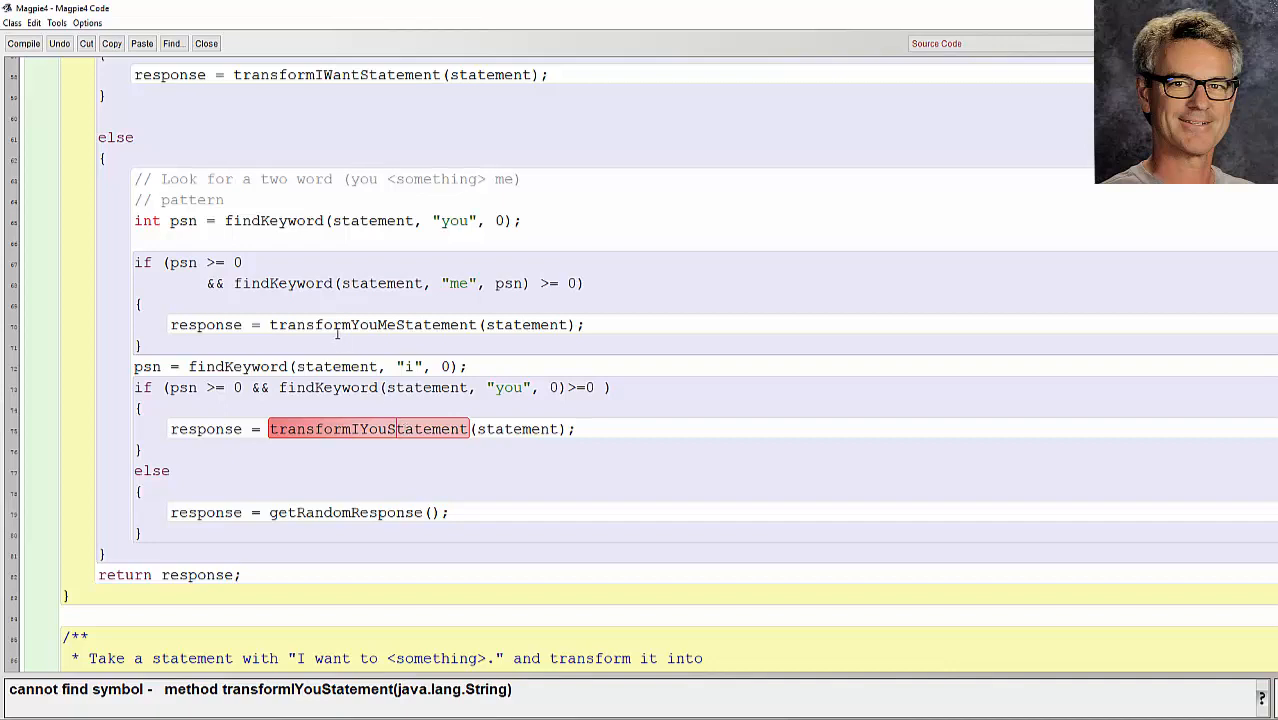
# Highlight transformYouMeStatement and the missing transformIYouStatement method names for comparison.
pyautogui.moveTo(321, 324); pyautogui.dragTo(478, 324)
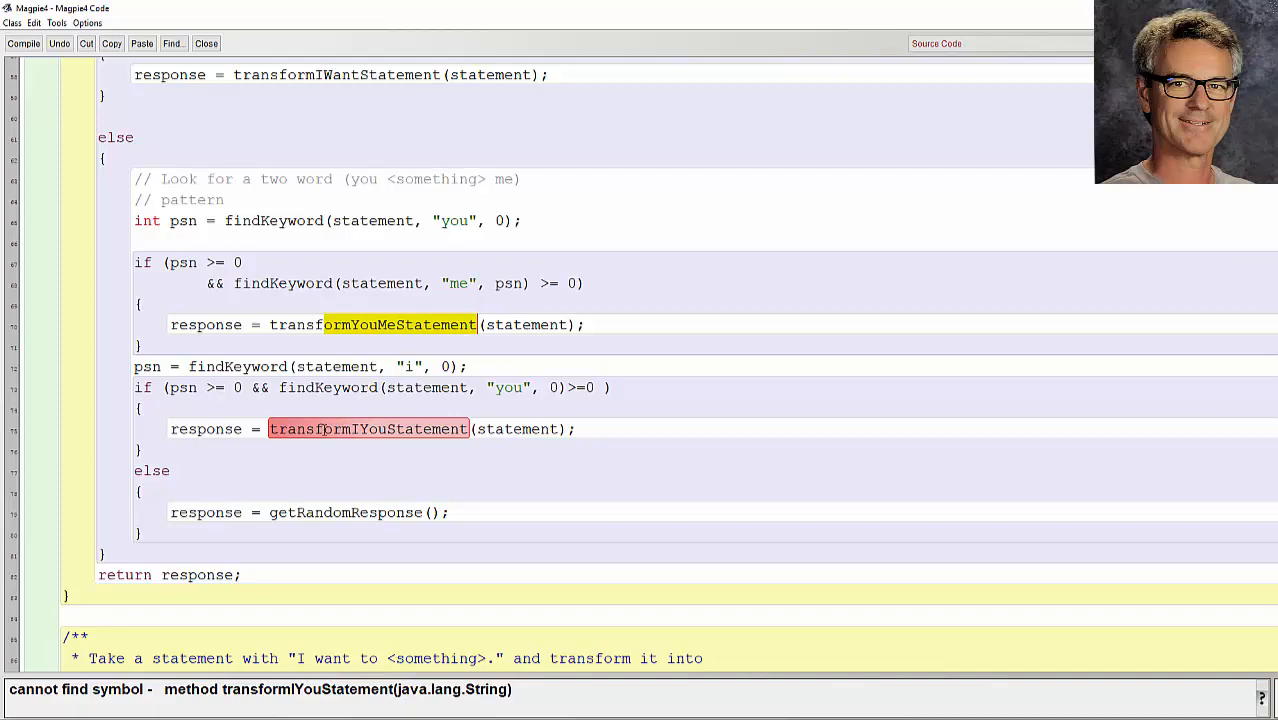
pyautogui.moveTo(318, 429); pyautogui.dragTo(433, 429)
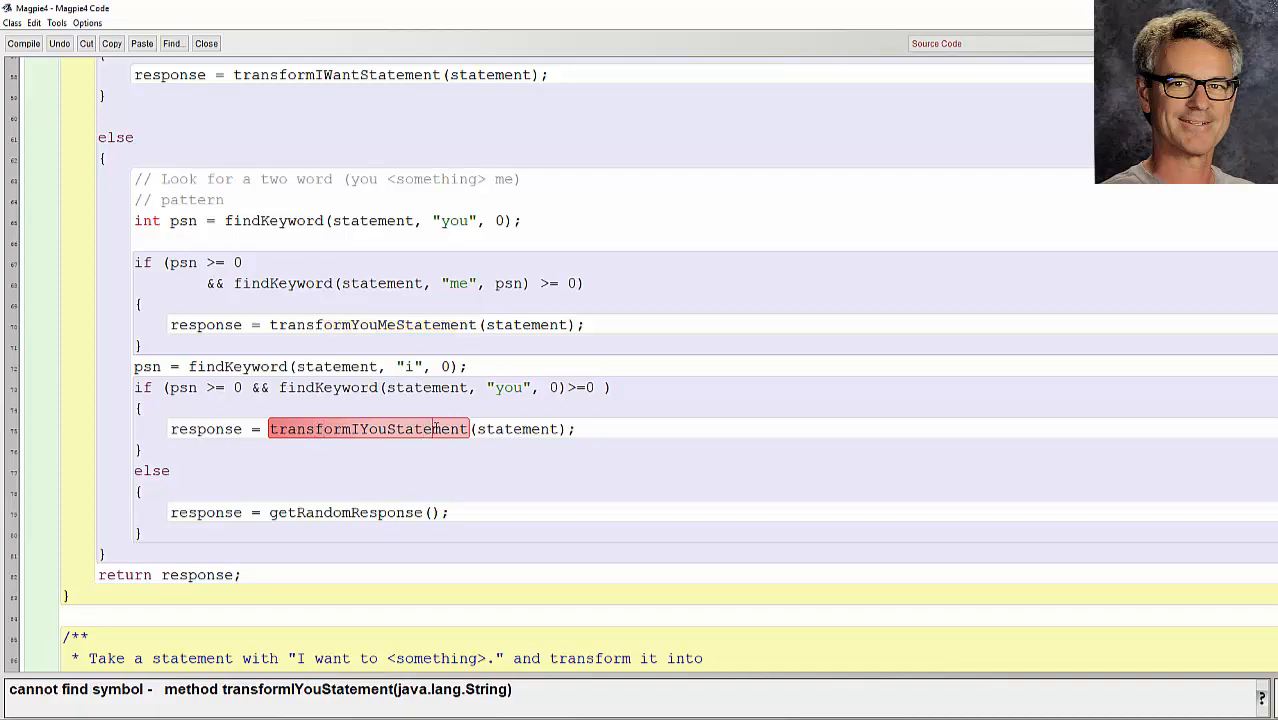